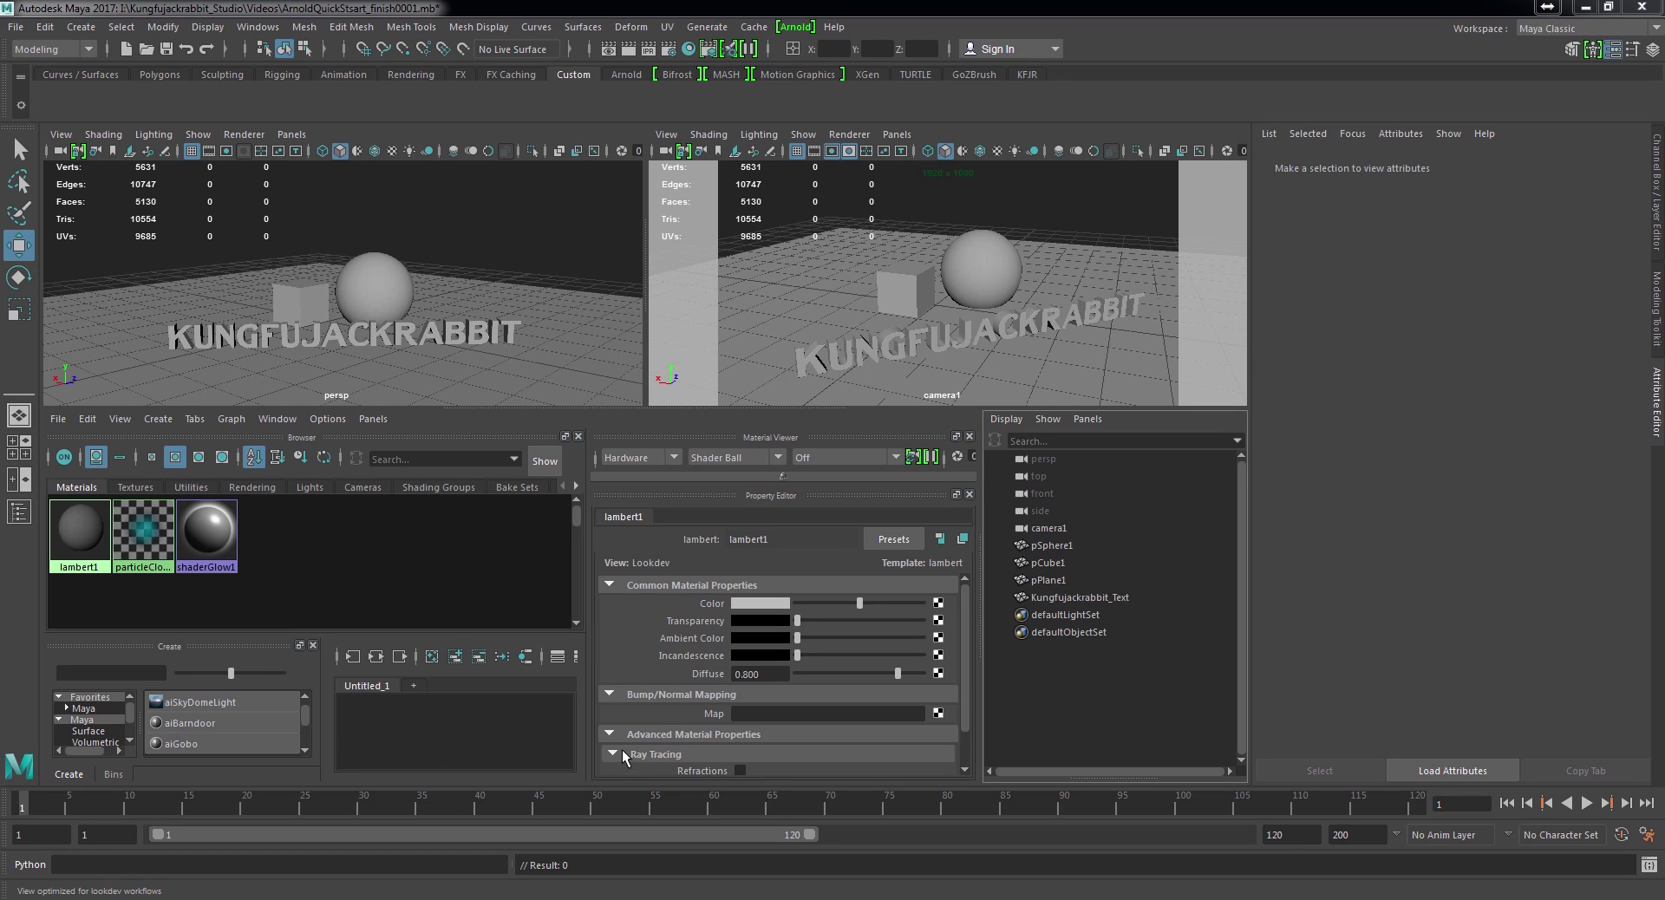
Select the cube, sphere, text and ground plane in turn to examine the scene's objects, and clear the selection
{"action": "left_click", "coordinate": [908, 292]}
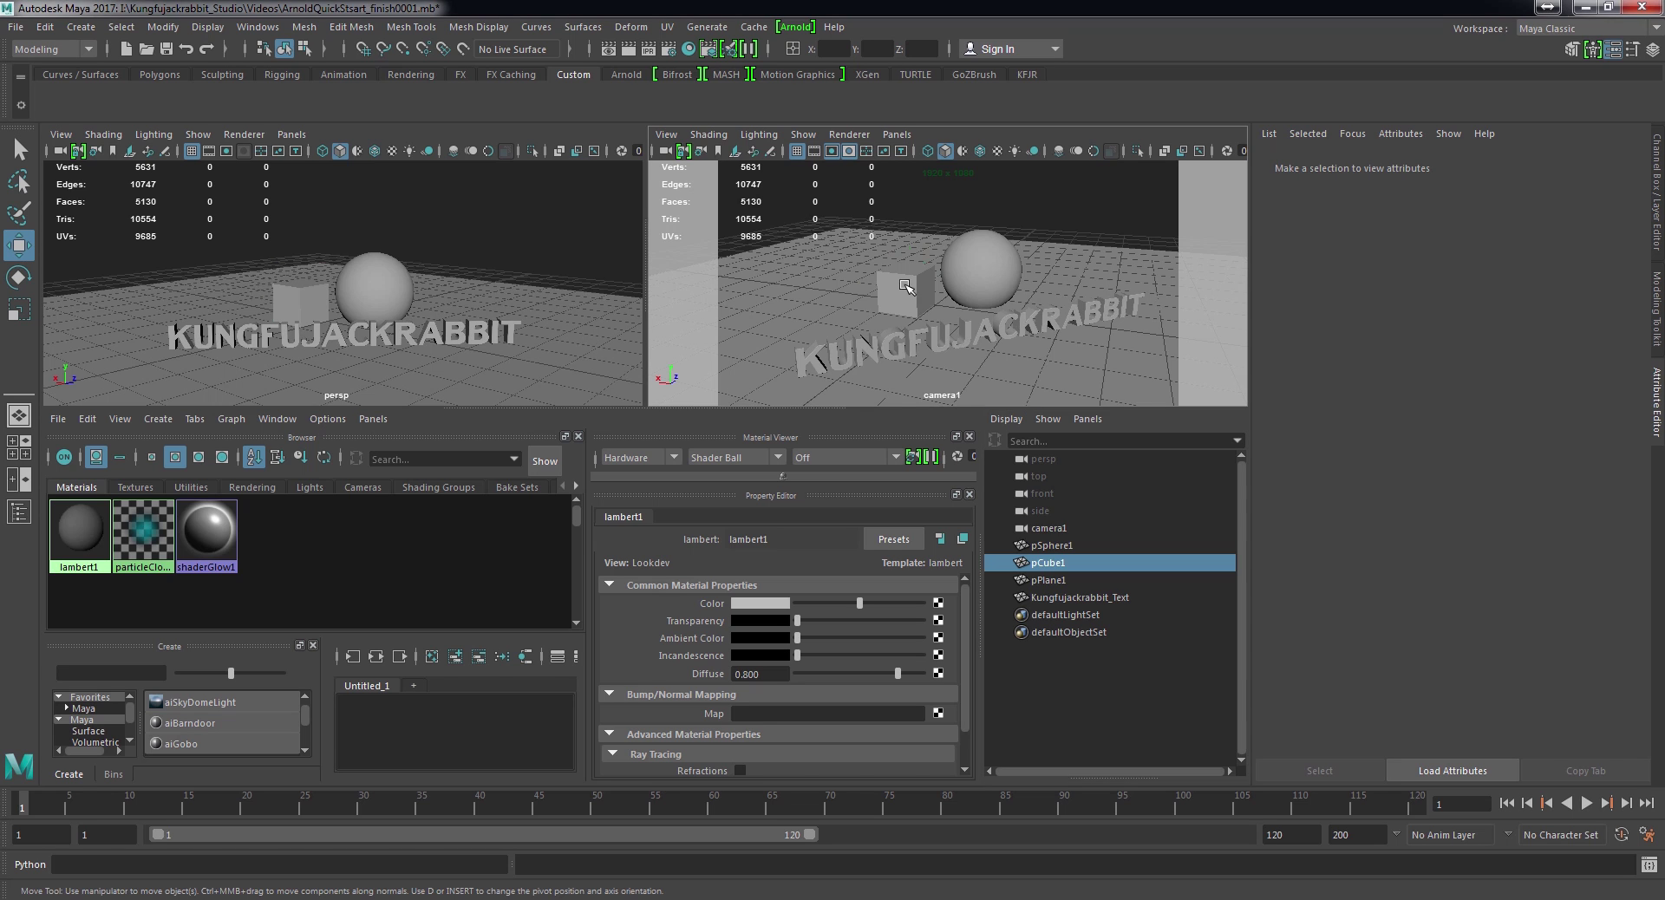
{"action": "left_click", "coordinate": [985, 282]}
{"action": "left_click", "coordinate": [922, 347]}
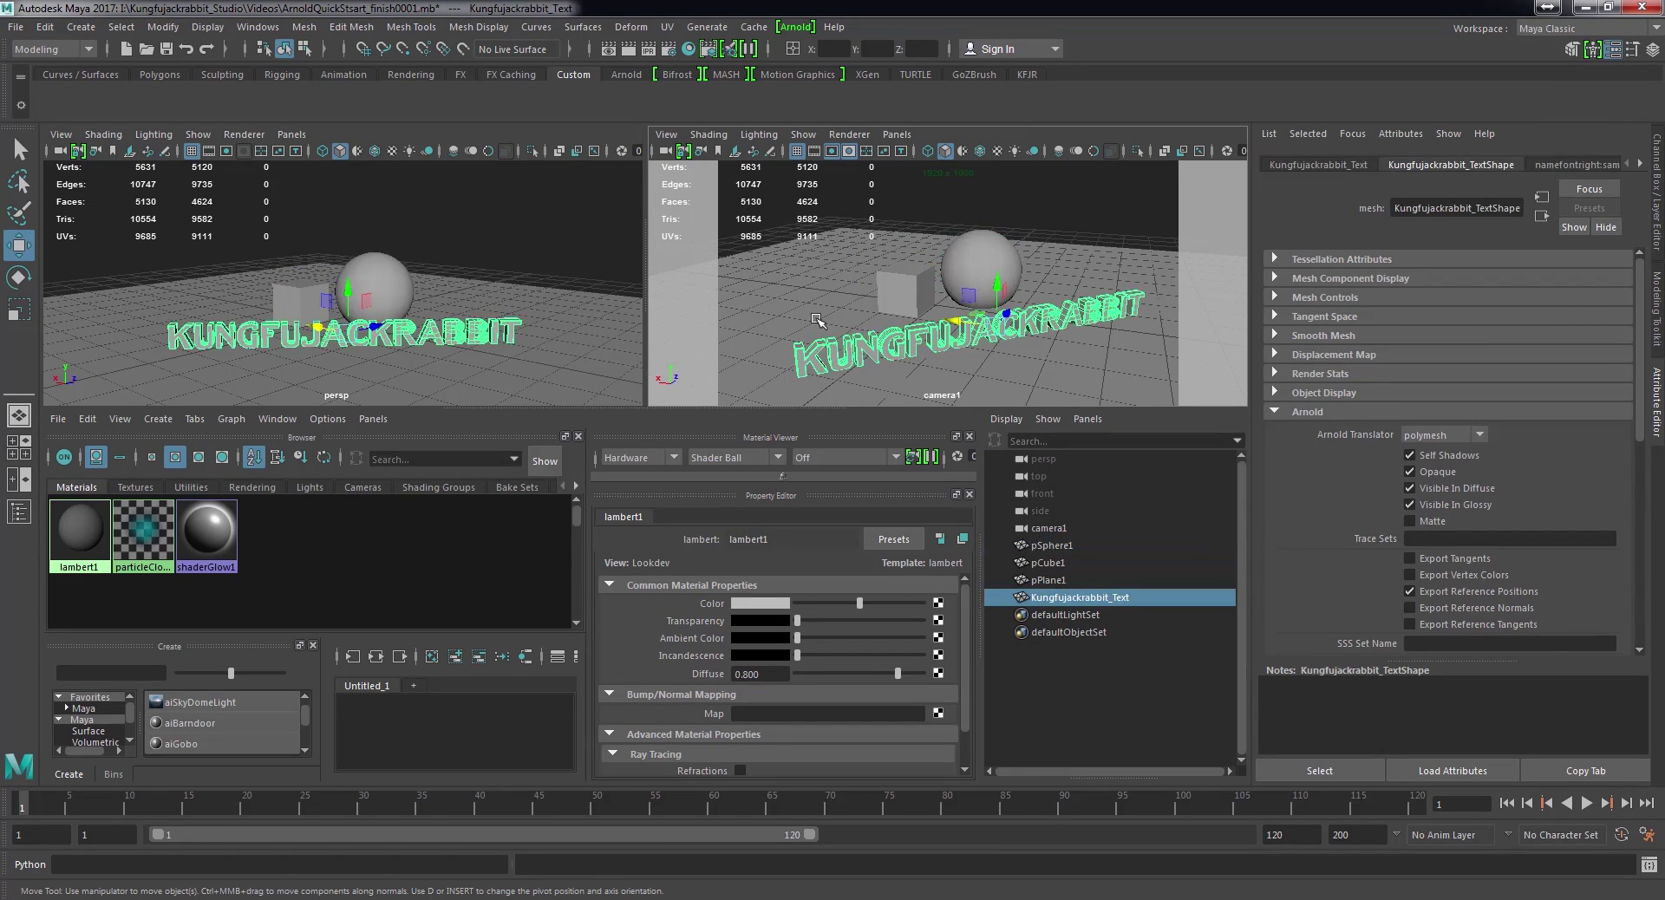
{"action": "left_click", "coordinate": [792, 301]}
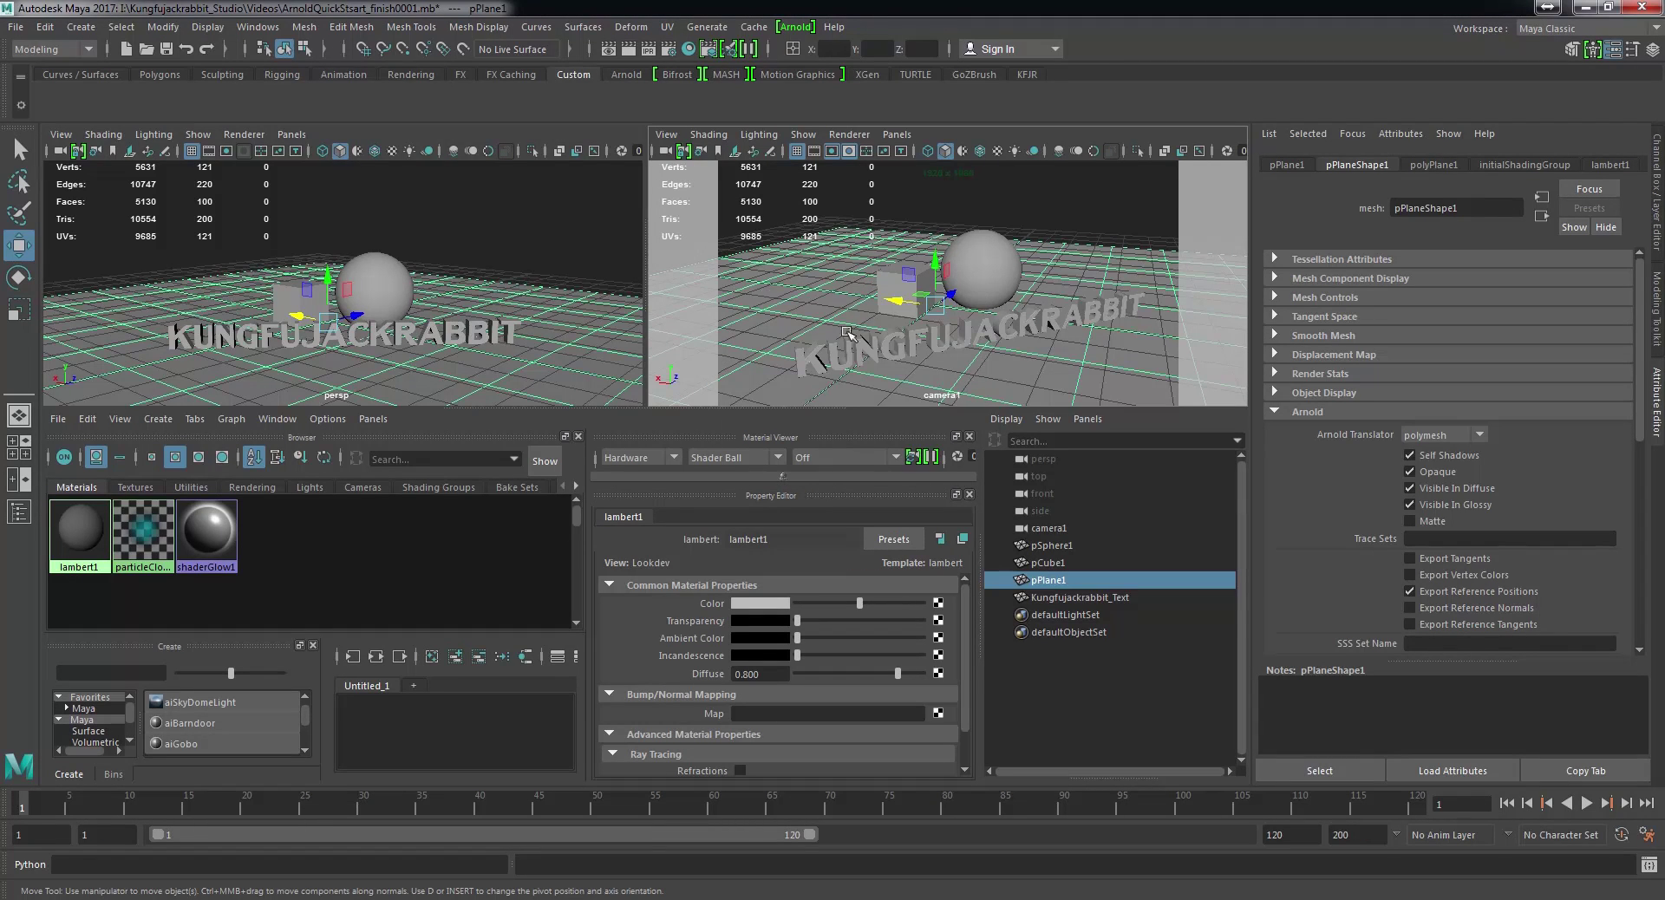
{"action": "left_click", "coordinate": [974, 222]}
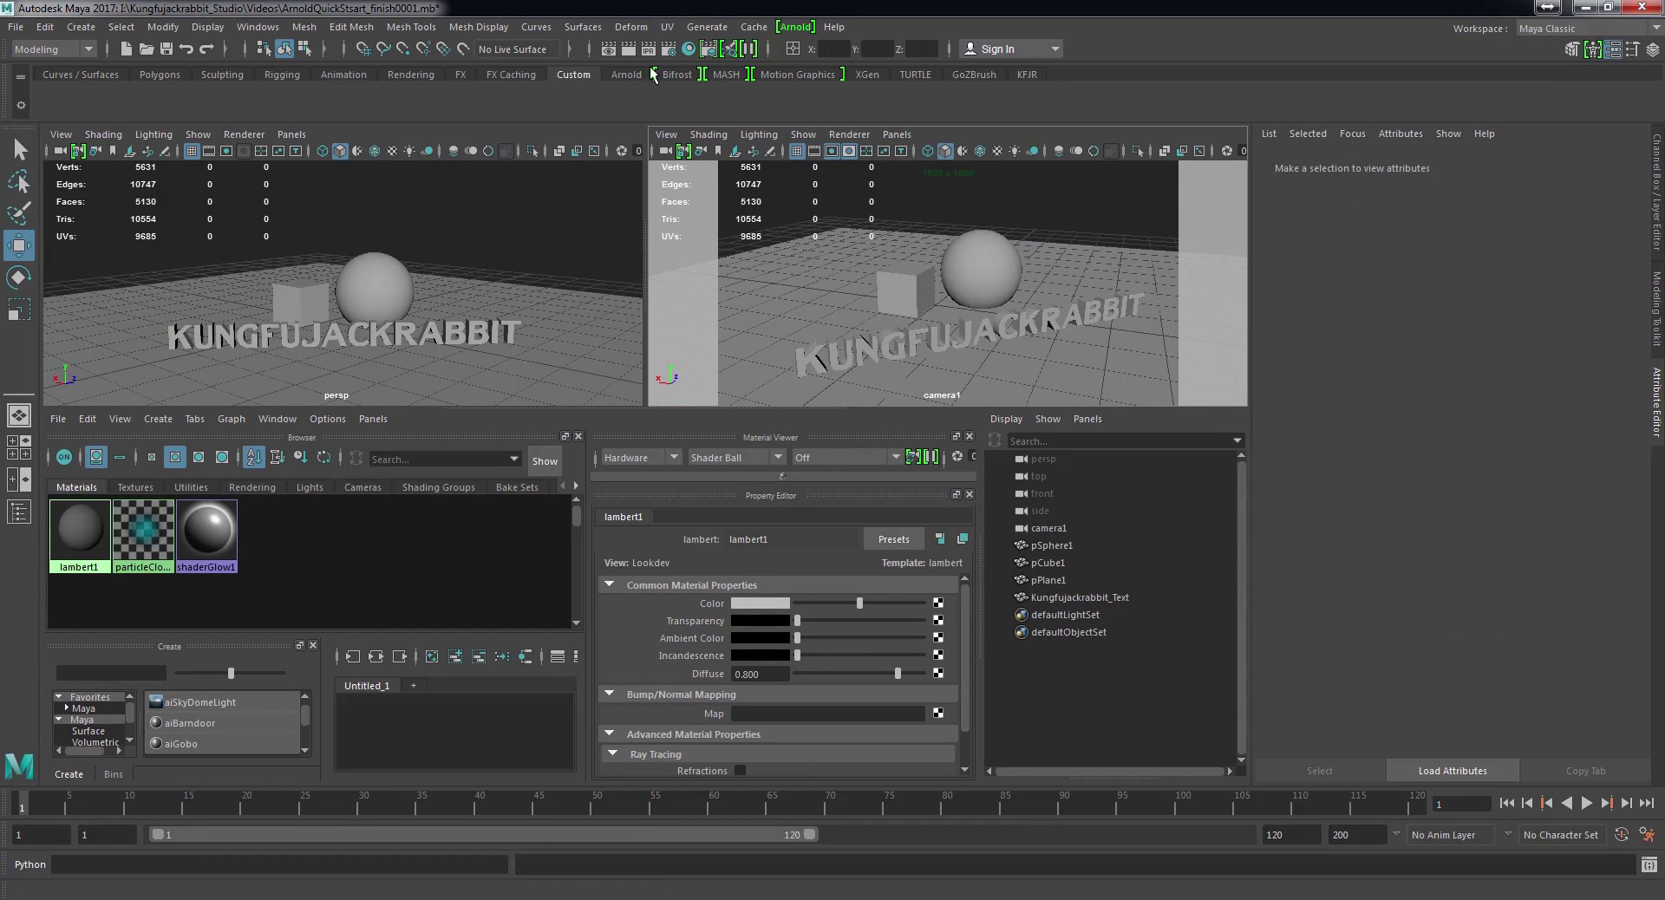
Check the Loaded and Auto load settings of mtoa.mll in the Plug-in Manager, and close the manager
{"action": "left_click", "coordinate": [263, 28]}
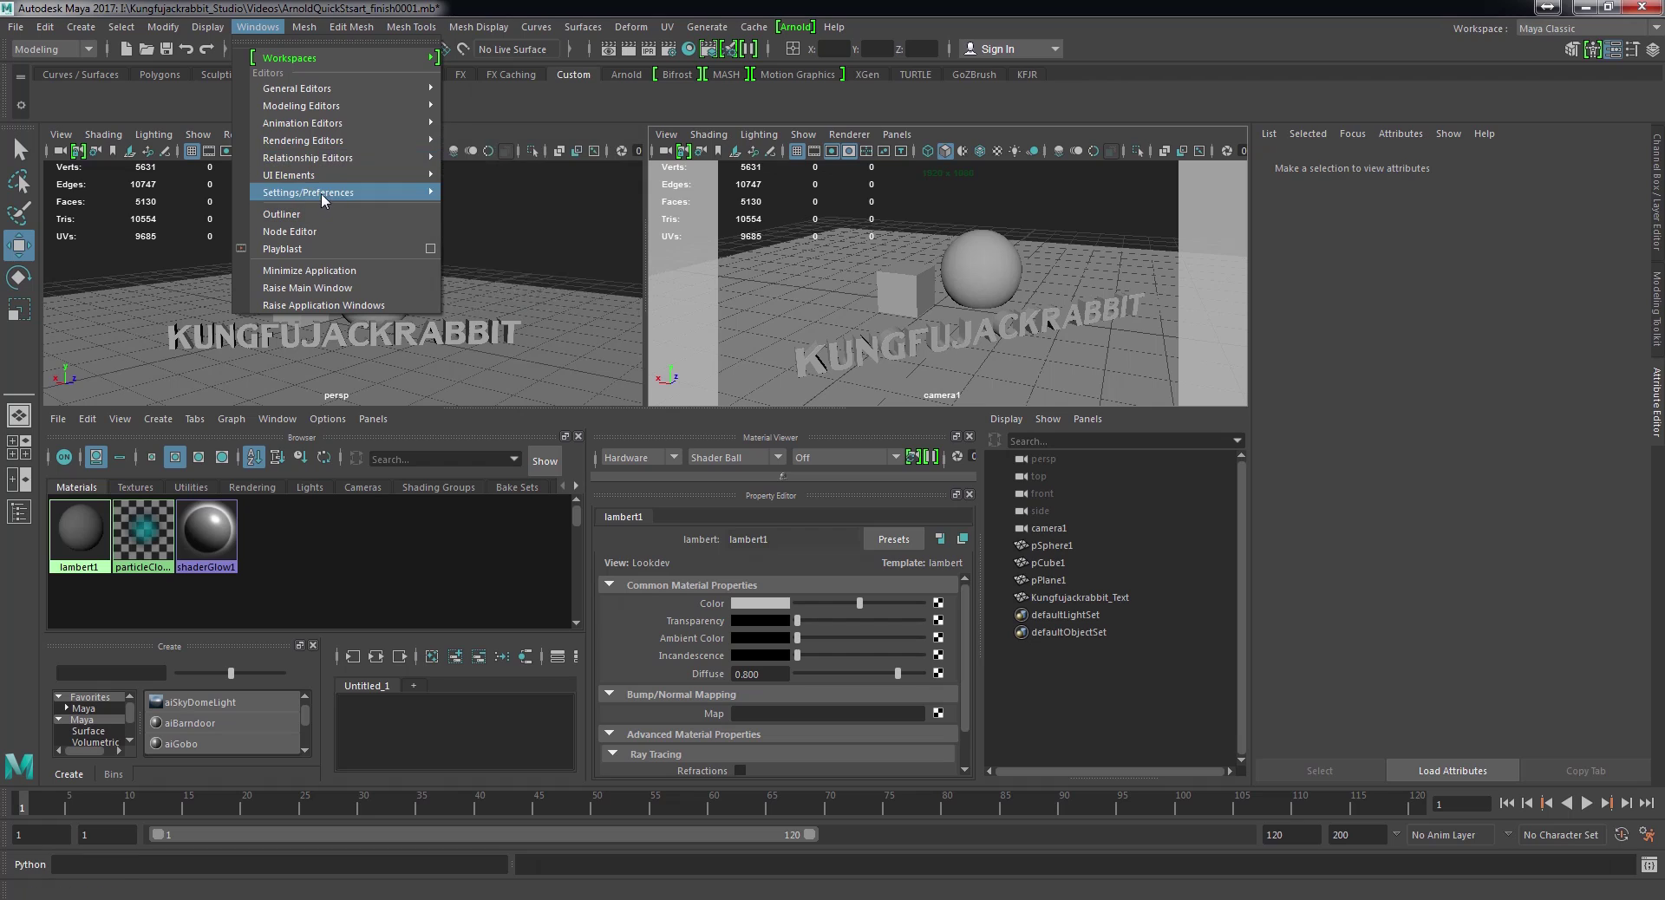
{"action": "mouse_move", "coordinate": [321, 192]}
{"action": "left_click", "coordinate": [534, 336]}
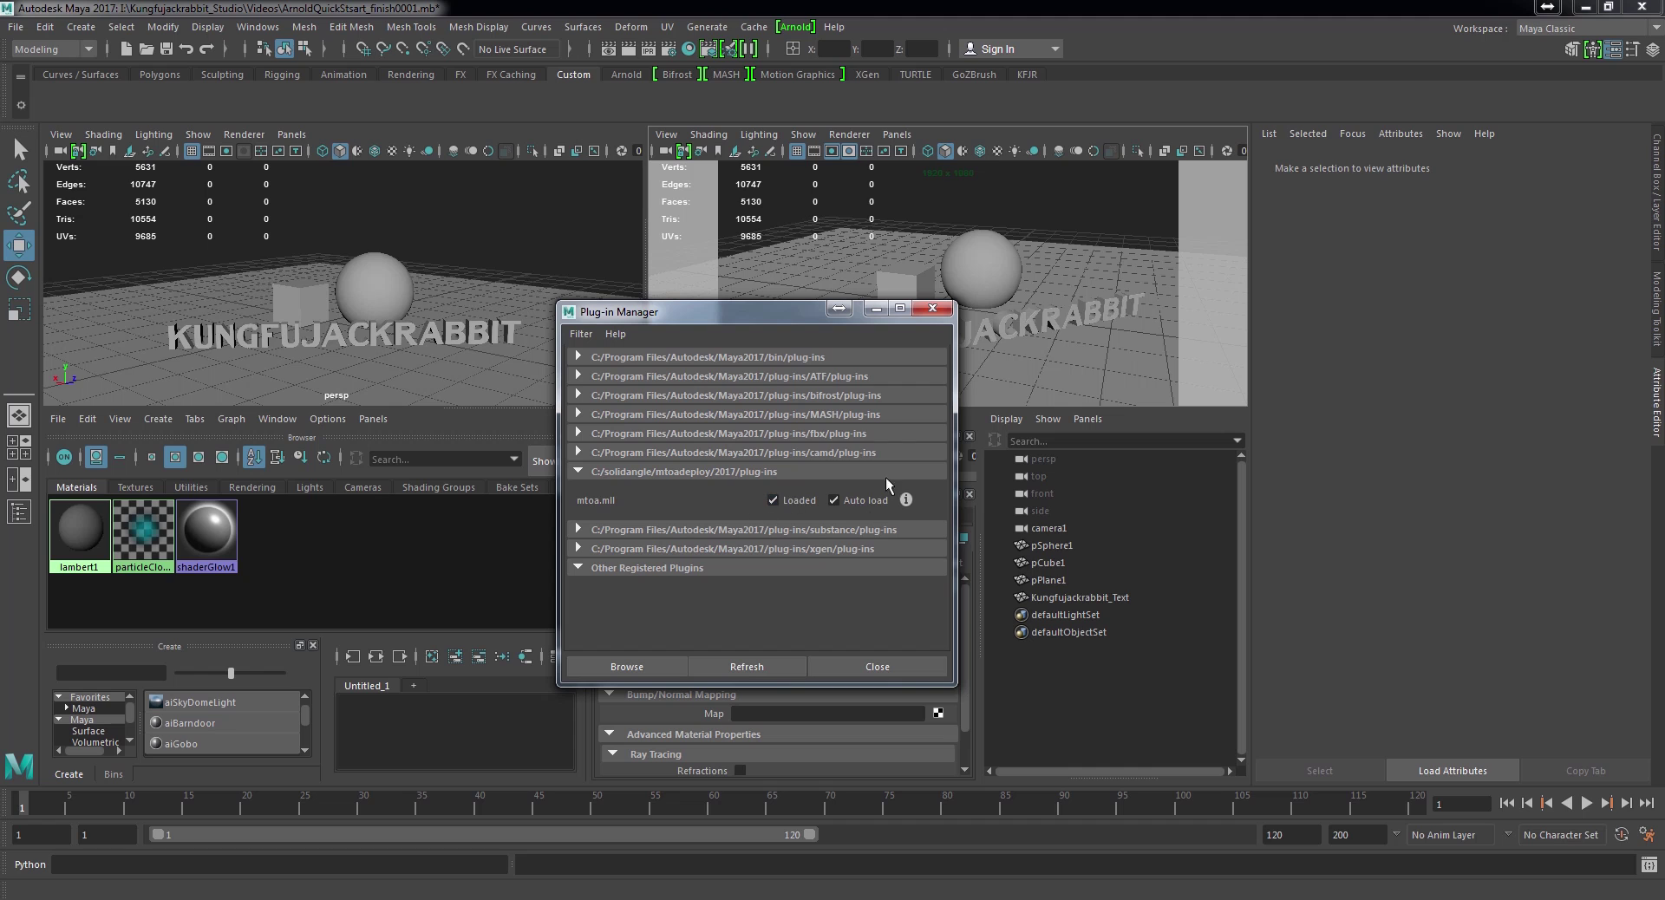
{"action": "left_click", "coordinate": [876, 666]}
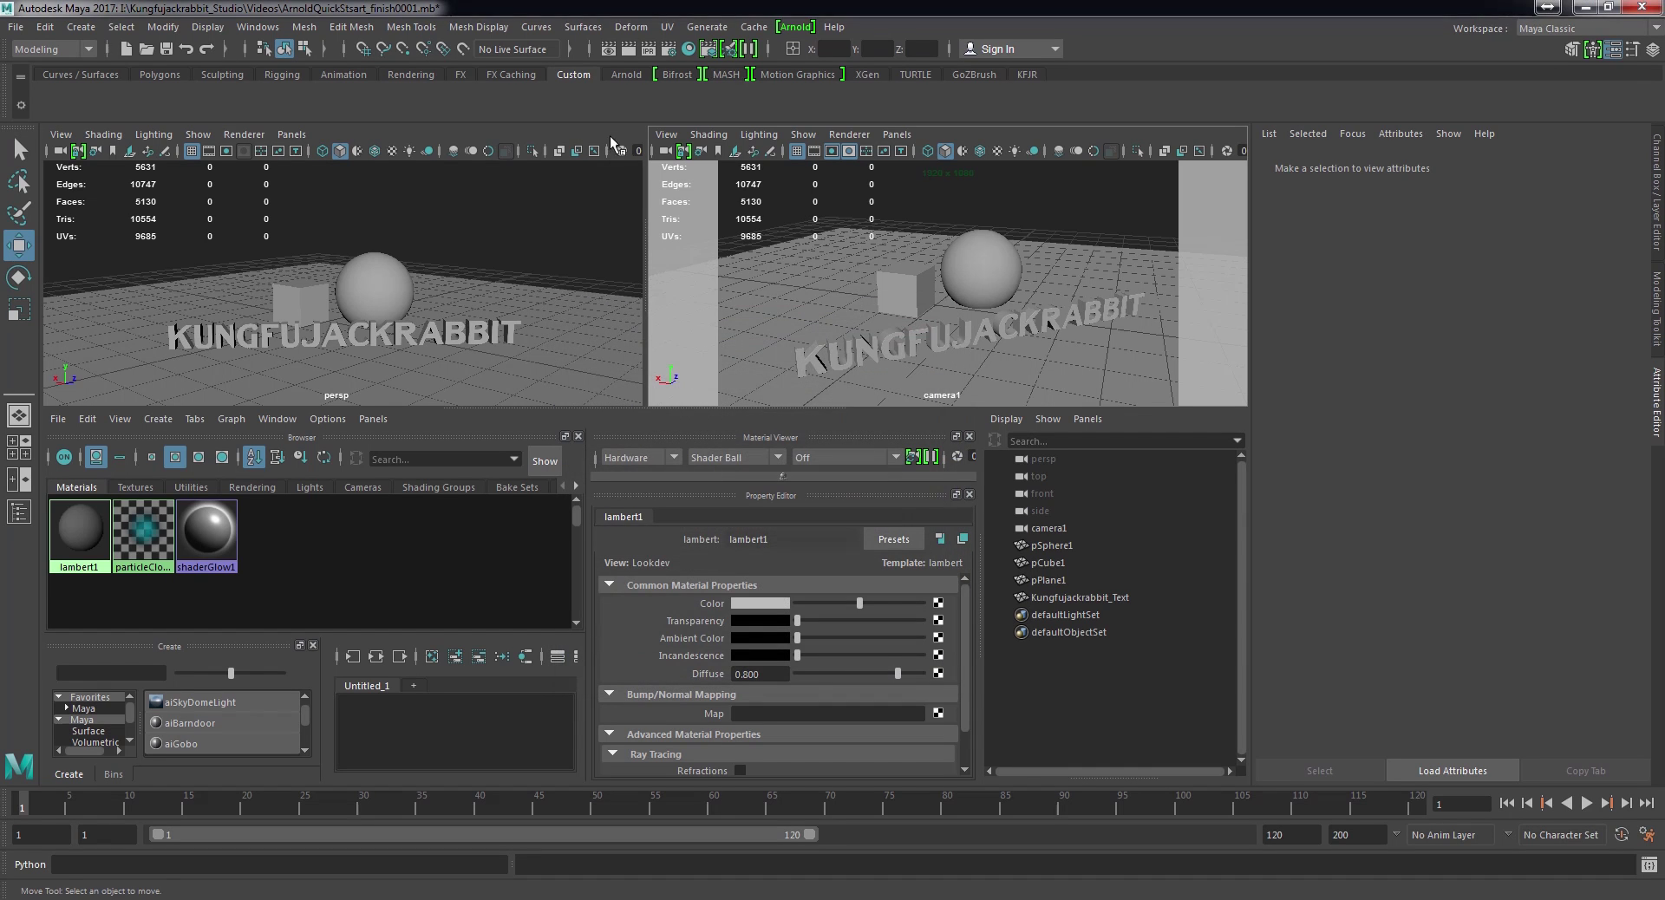
Set the scene to render with Arnold Renderer, and review the common image settings and Arnold sampling settings
{"action": "left_click", "coordinate": [668, 50]}
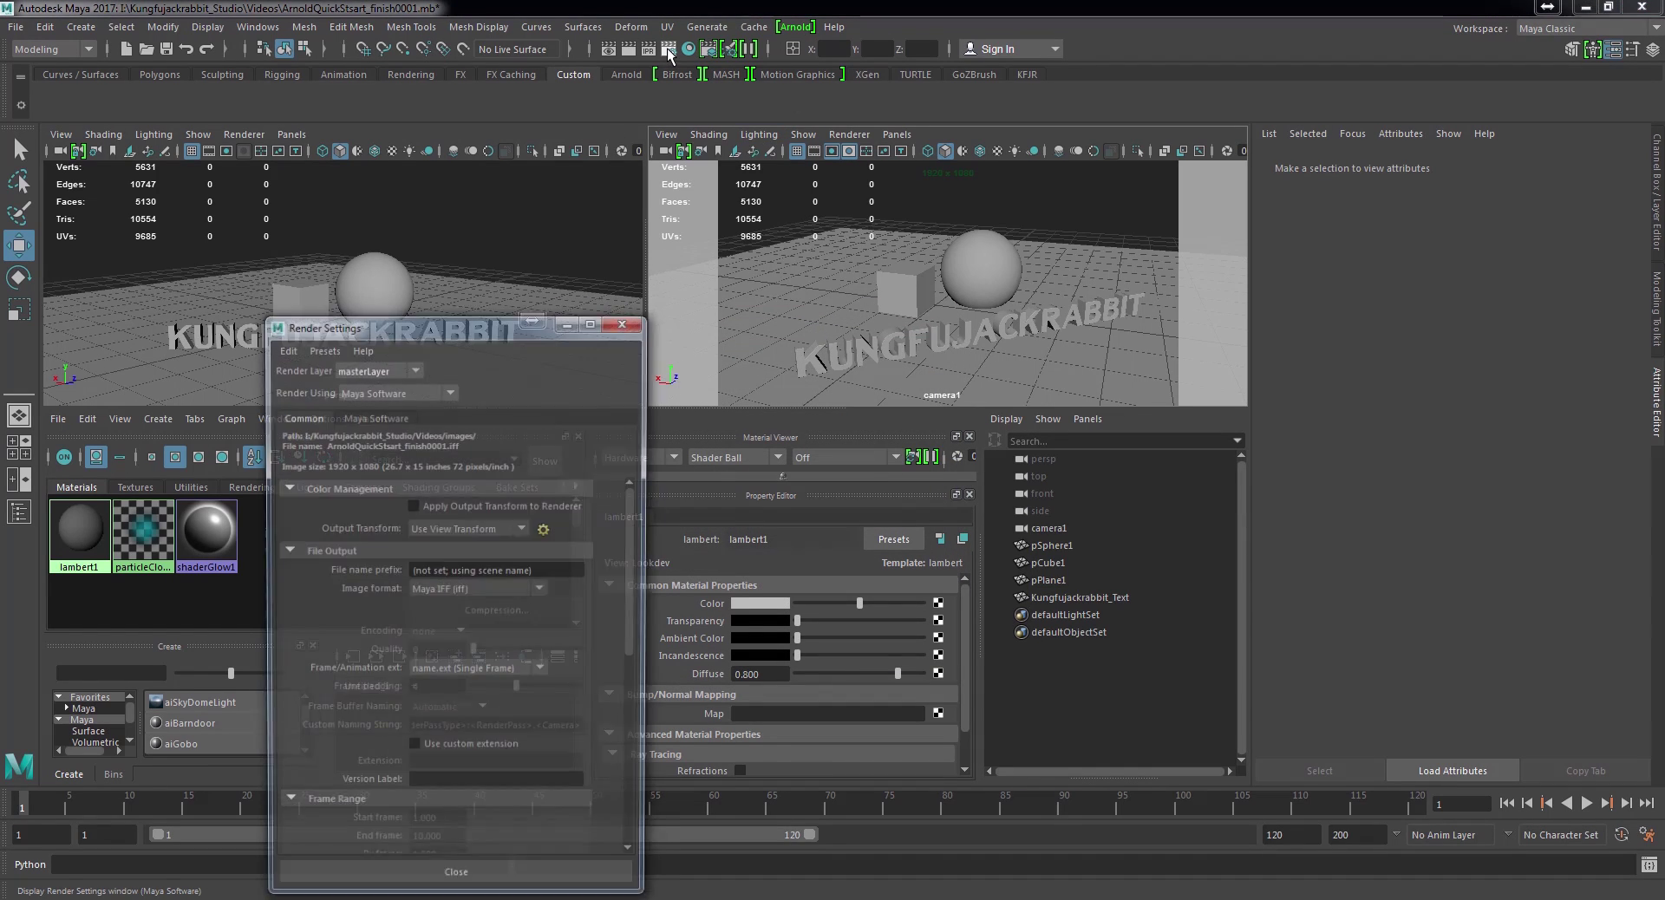
{"action": "left_click", "coordinate": [385, 392]}
{"action": "left_click", "coordinate": [395, 477]}
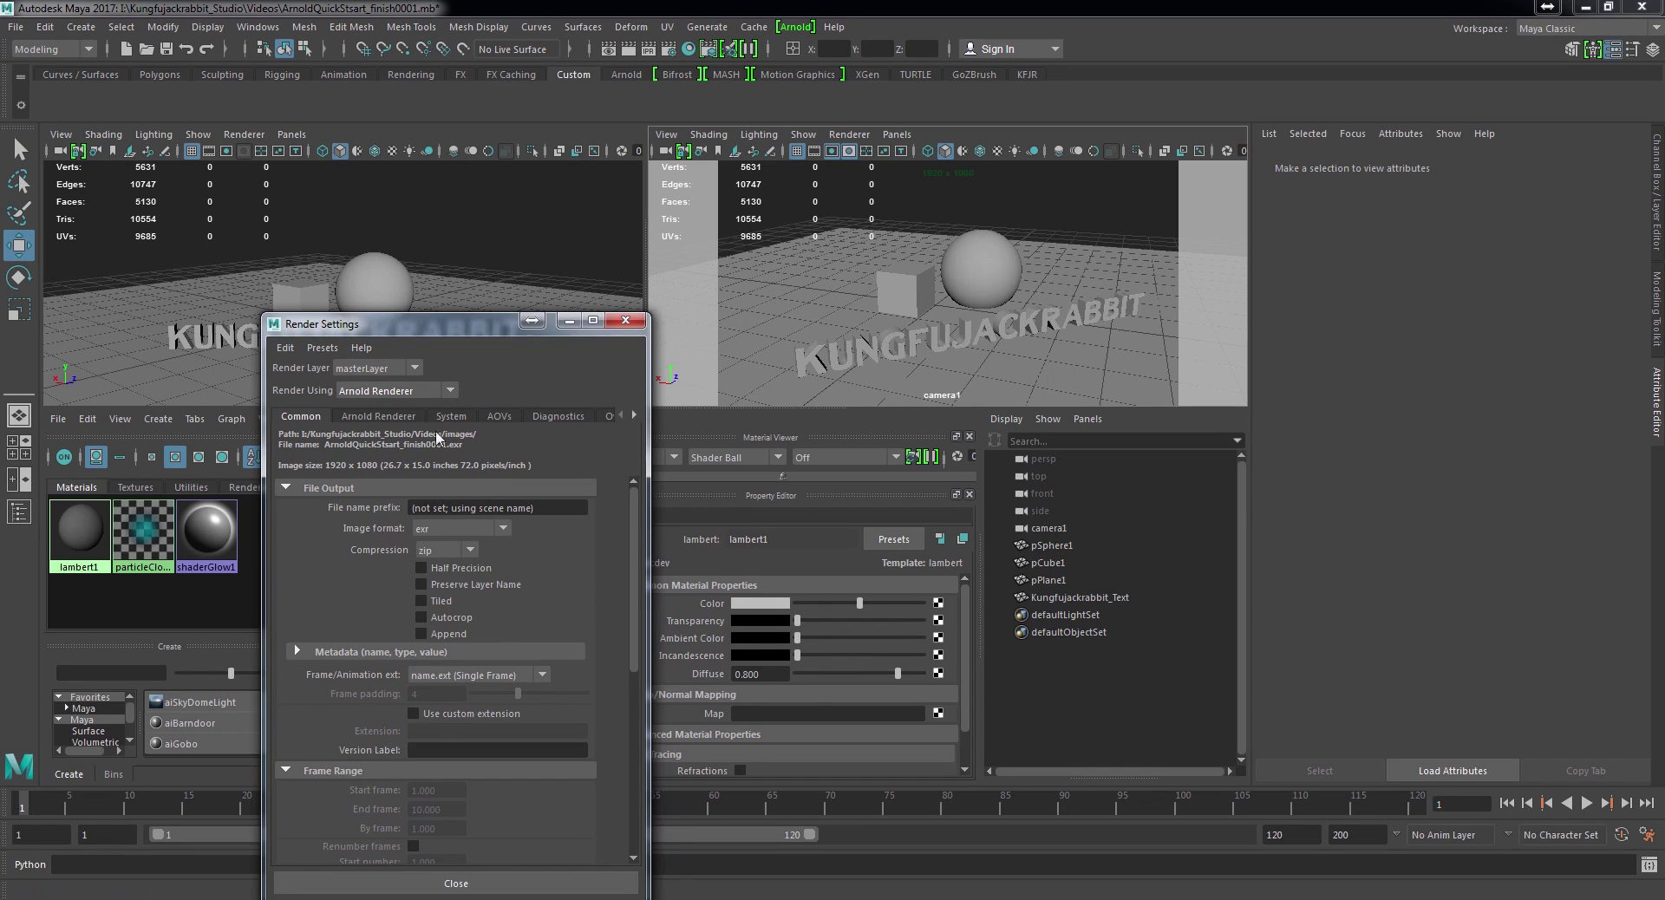
{"action": "scroll", "coordinate": [366, 585], "scroll_direction": "down", "scroll_amount": 3}
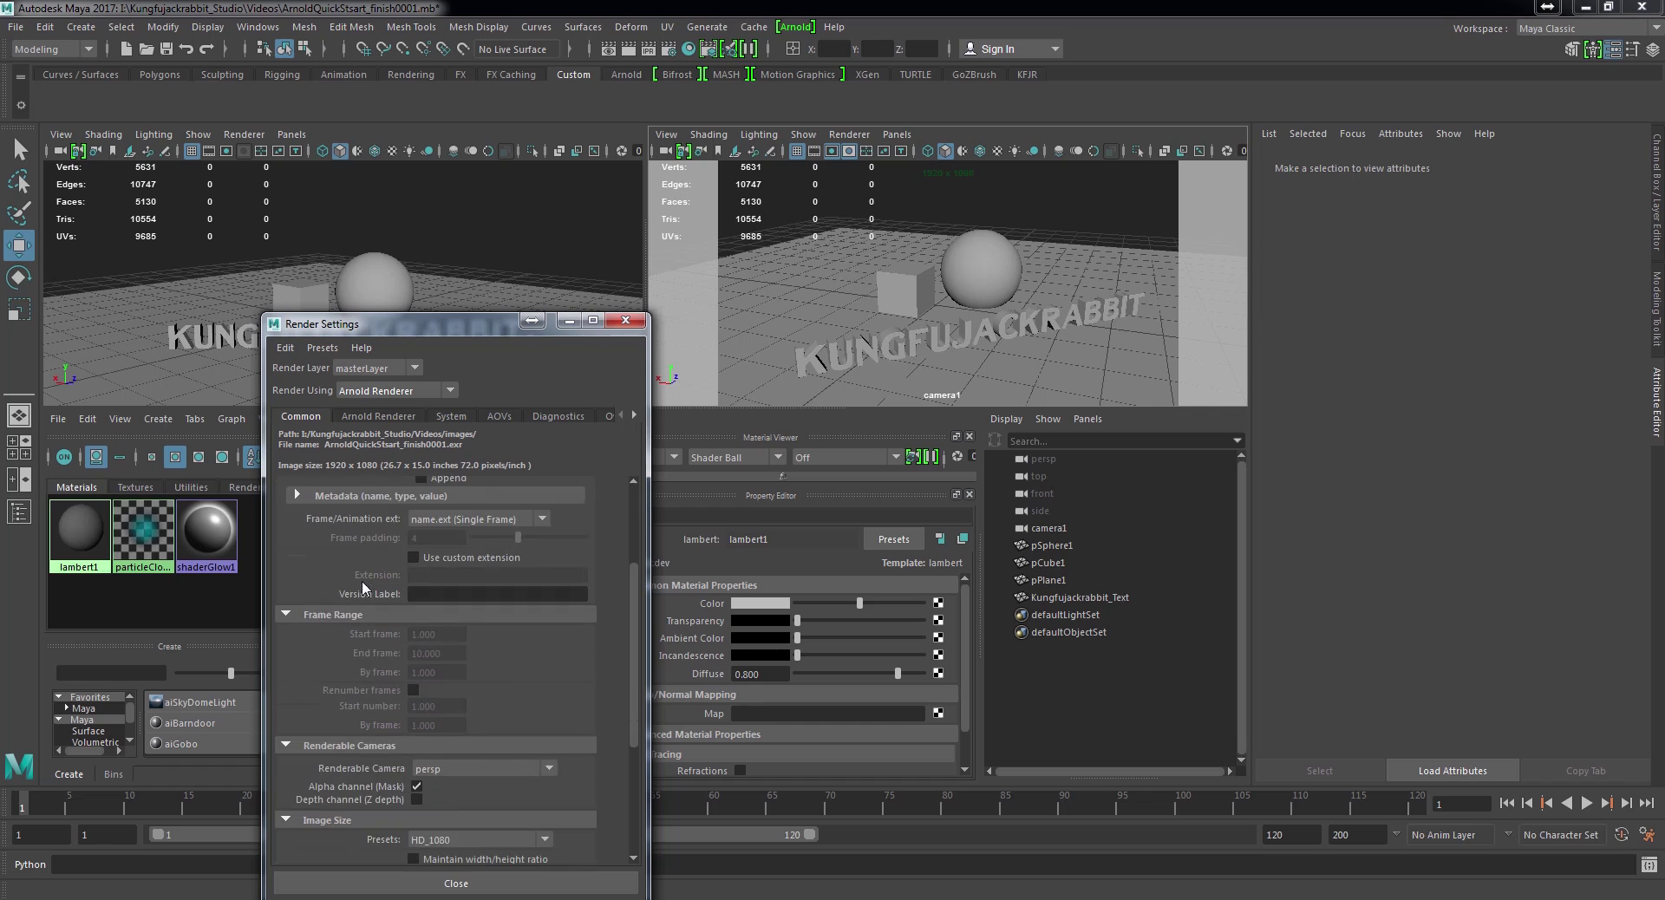
{"action": "scroll", "coordinate": [435, 795], "scroll_direction": "down", "scroll_amount": 2}
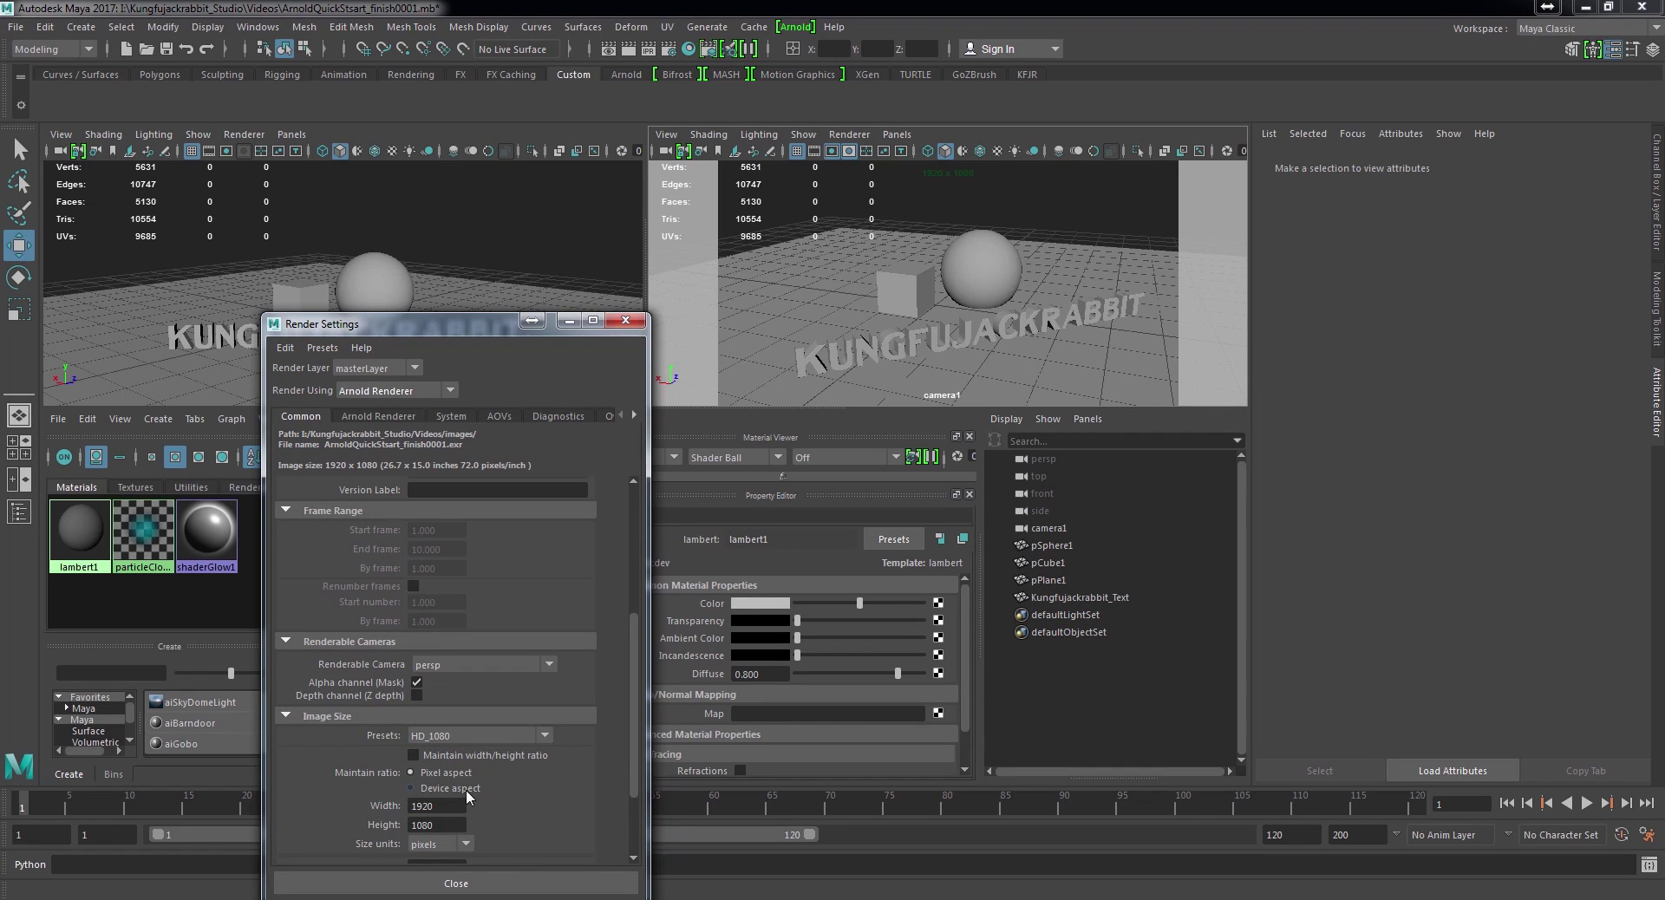
{"action": "left_click", "coordinate": [382, 416]}
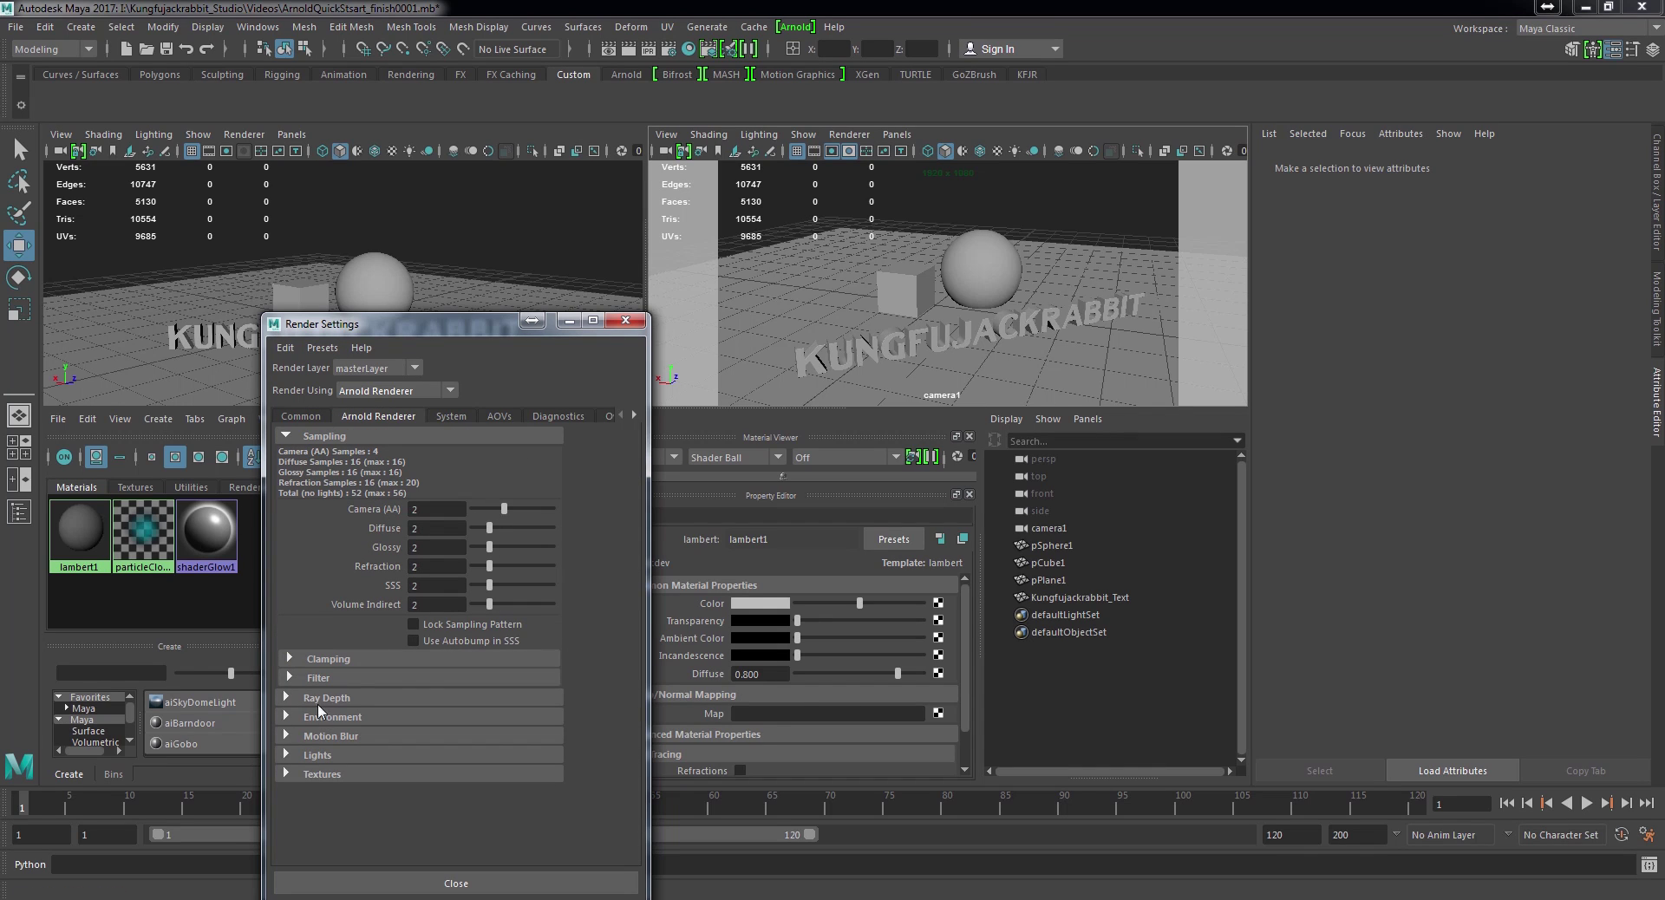
{"action": "left_click", "coordinate": [440, 884]}
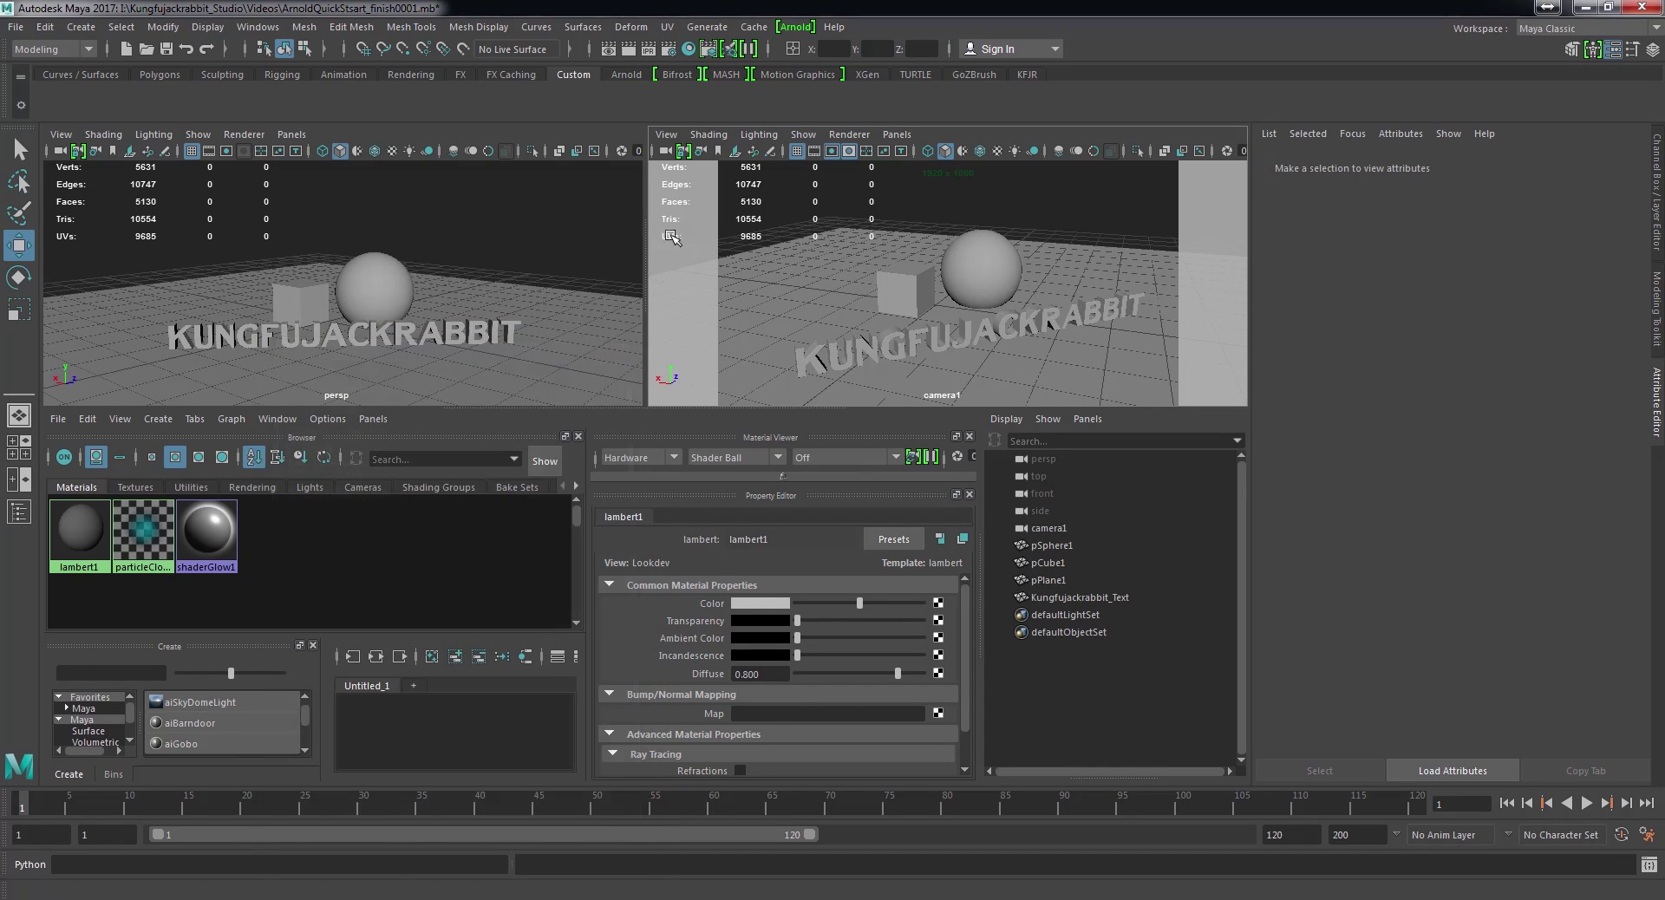
Open the Arnold RenderView and reposition its window so the full rendered image fits on screen
{"action": "left_click", "coordinate": [796, 27]}
{"action": "left_click", "coordinate": [828, 58]}
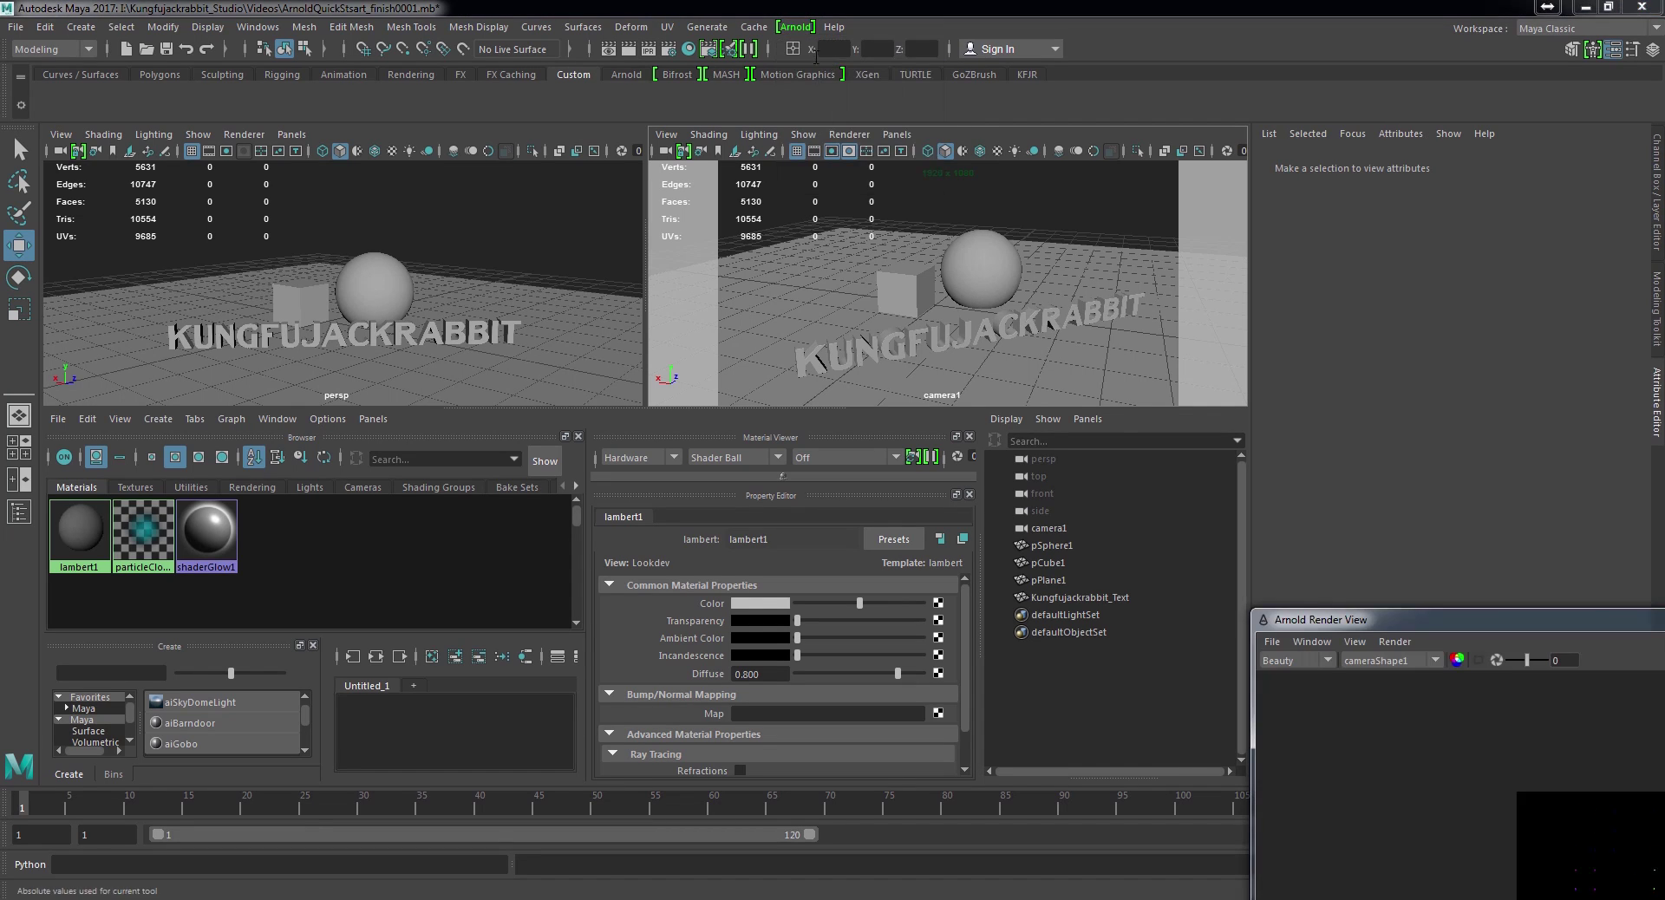
{"action": "left_click_drag", "start_coordinate": [1279, 625], "coordinate": [1256, 555]}
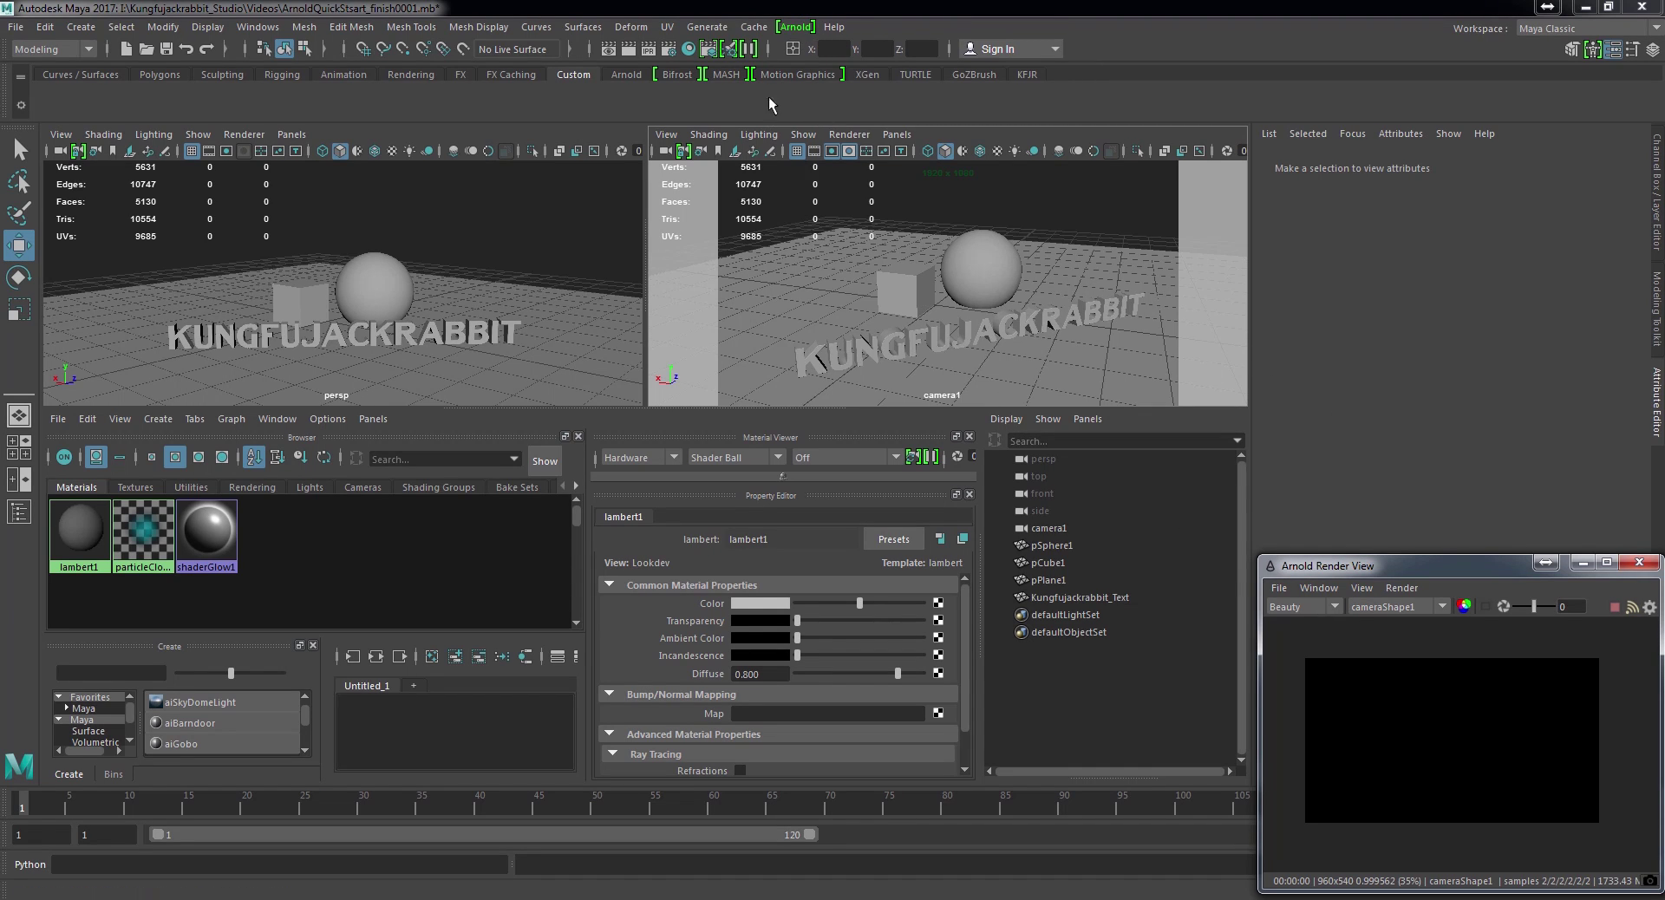
Create an Arnold Skydome Light in the scene
{"action": "left_click", "coordinate": [793, 28]}
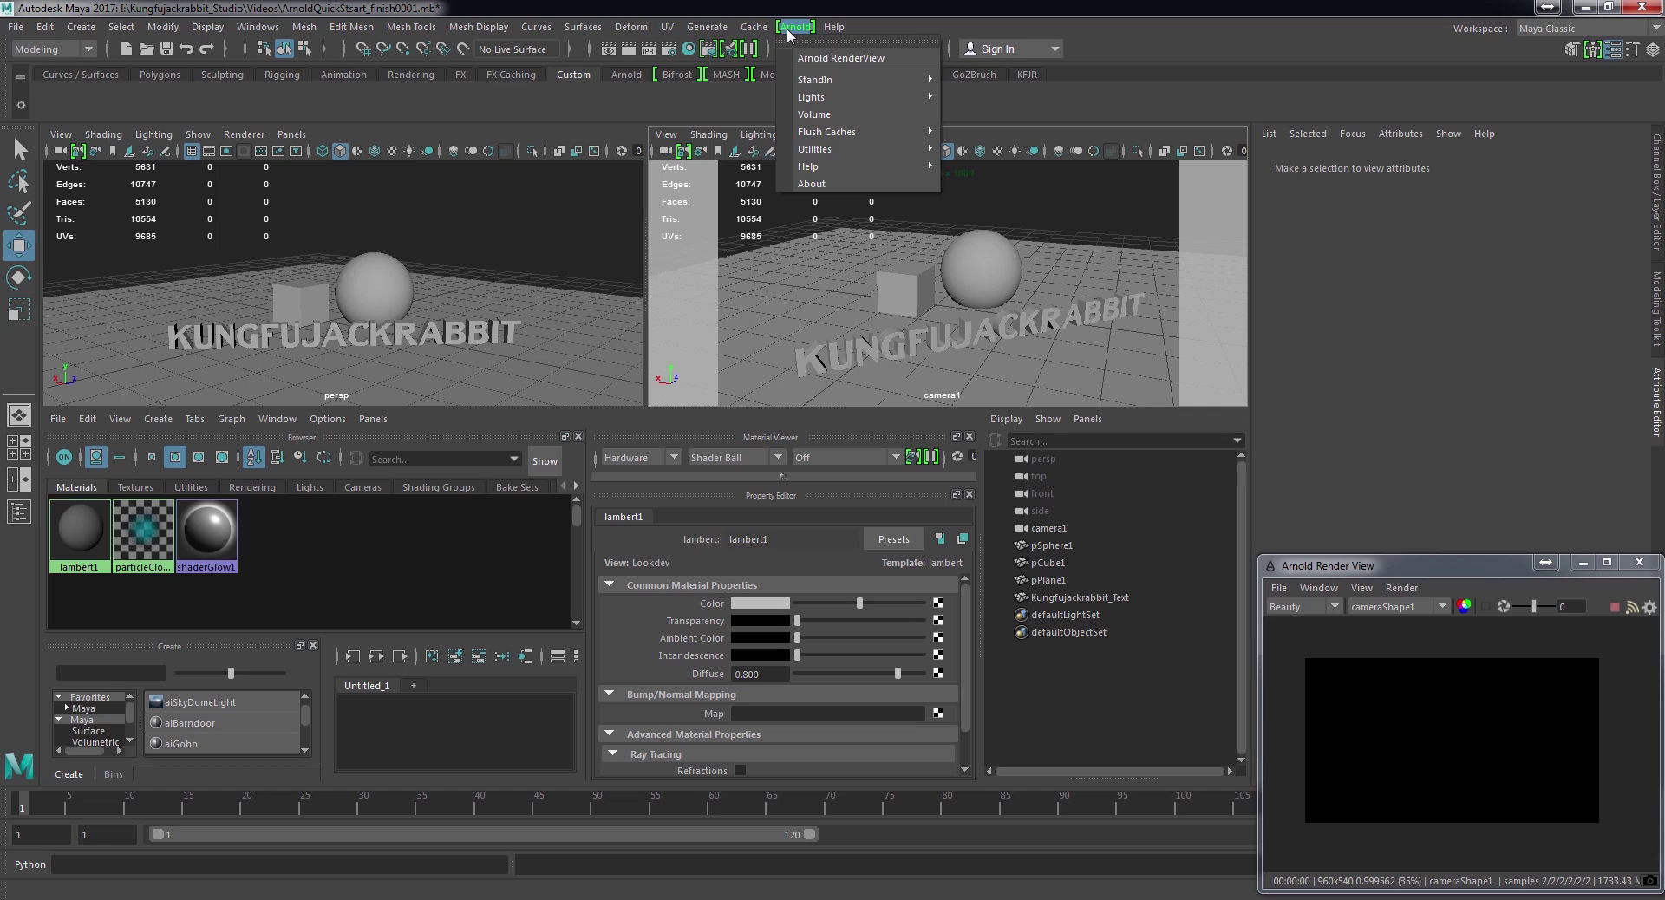
{"action": "mouse_move", "coordinate": [830, 98]}
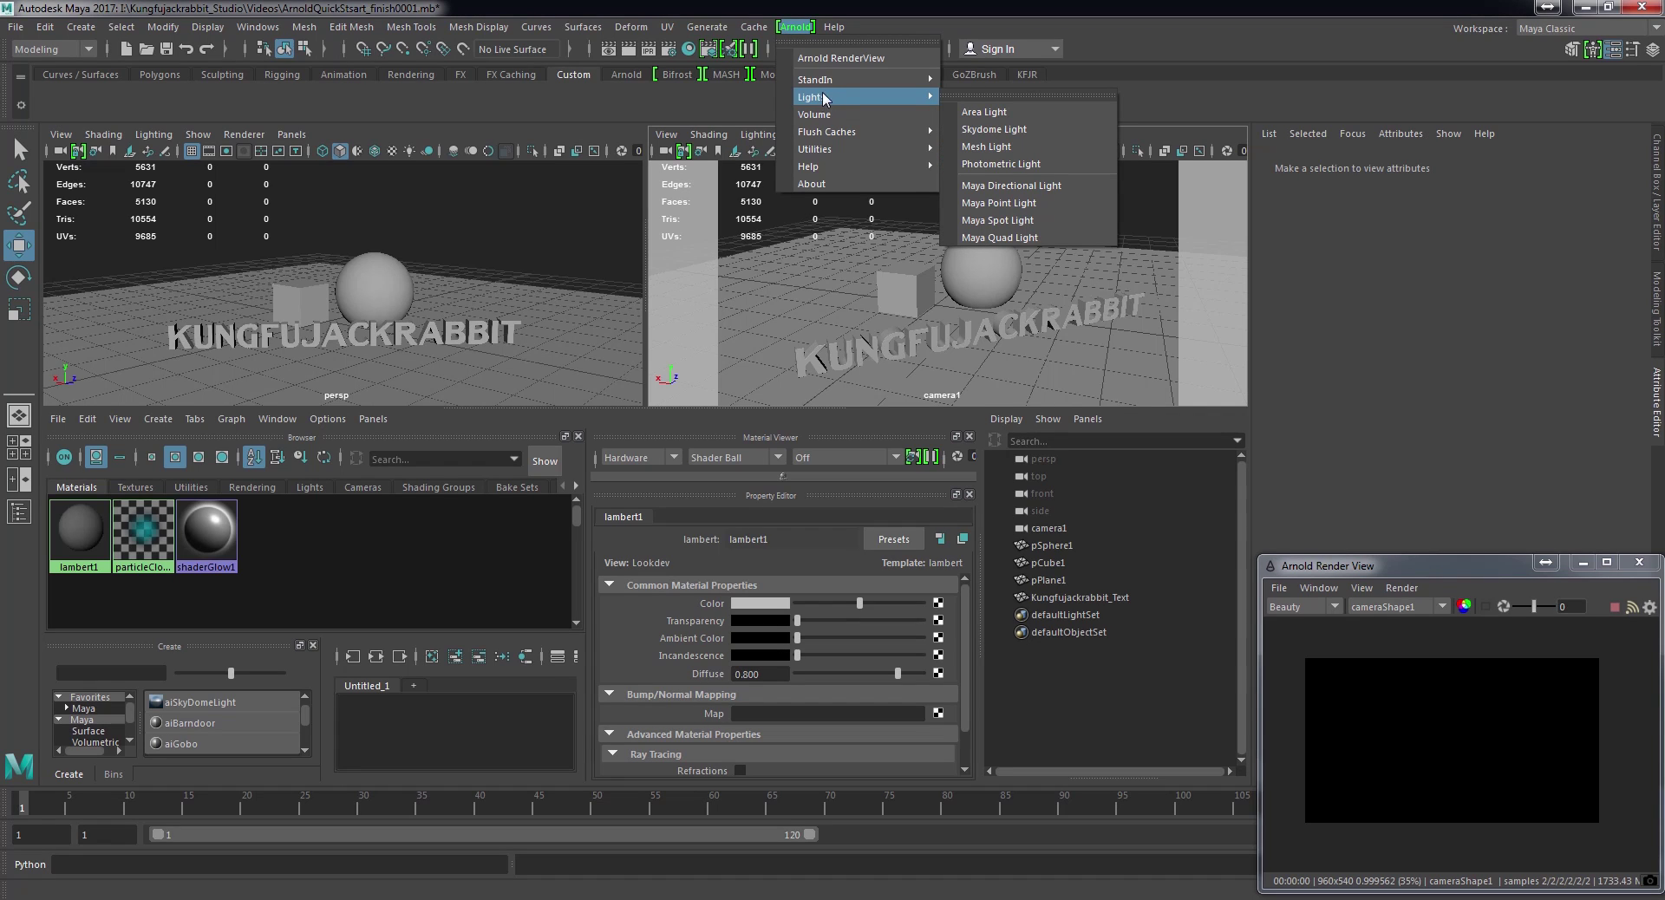
{"action": "left_click", "coordinate": [1011, 136]}
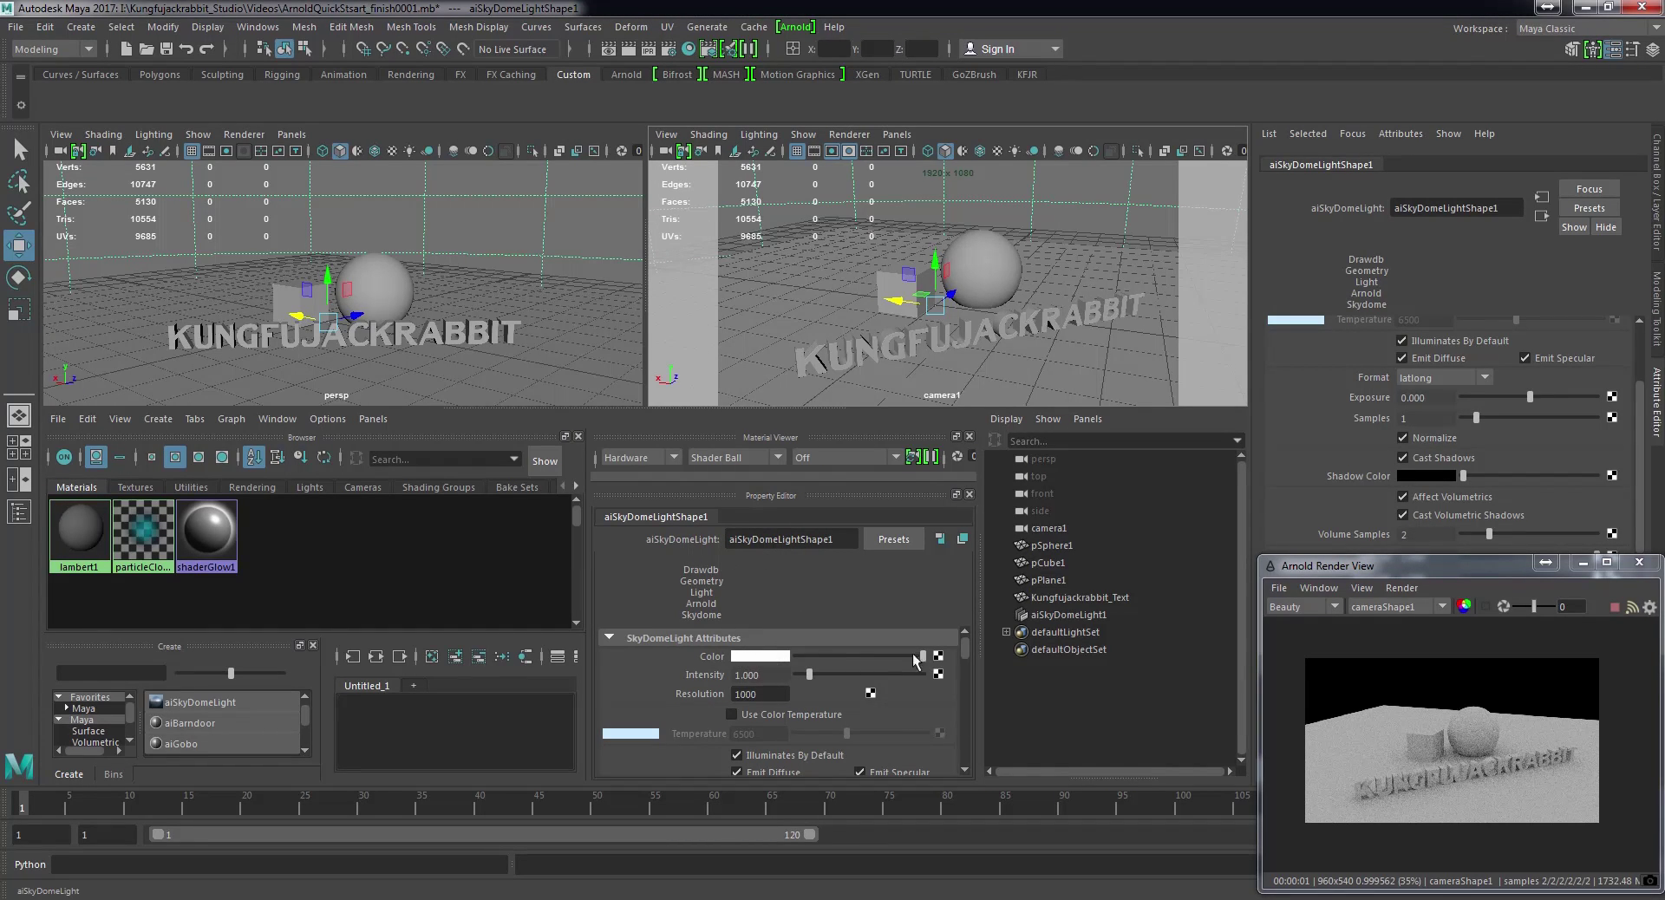
Map the skydome light's Color with a File texture using the image Free01_sf_tunneledge_KFJR.hdr from the FreeSet01 folder
{"action": "left_click", "coordinate": [938, 659]}
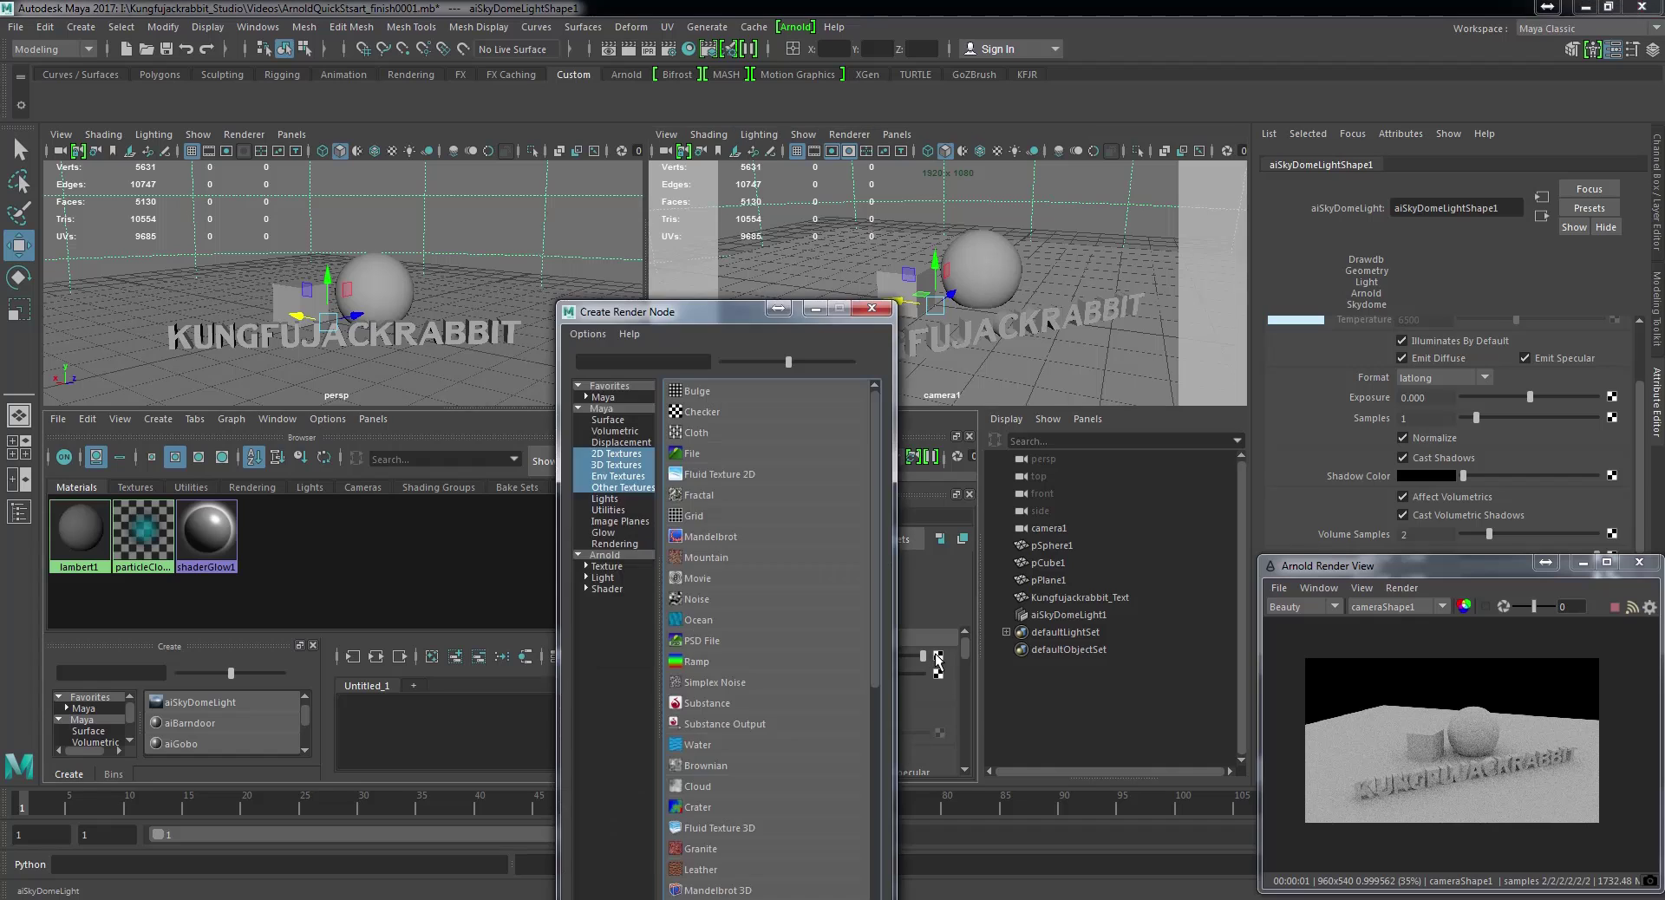
{"action": "left_click", "coordinate": [691, 455]}
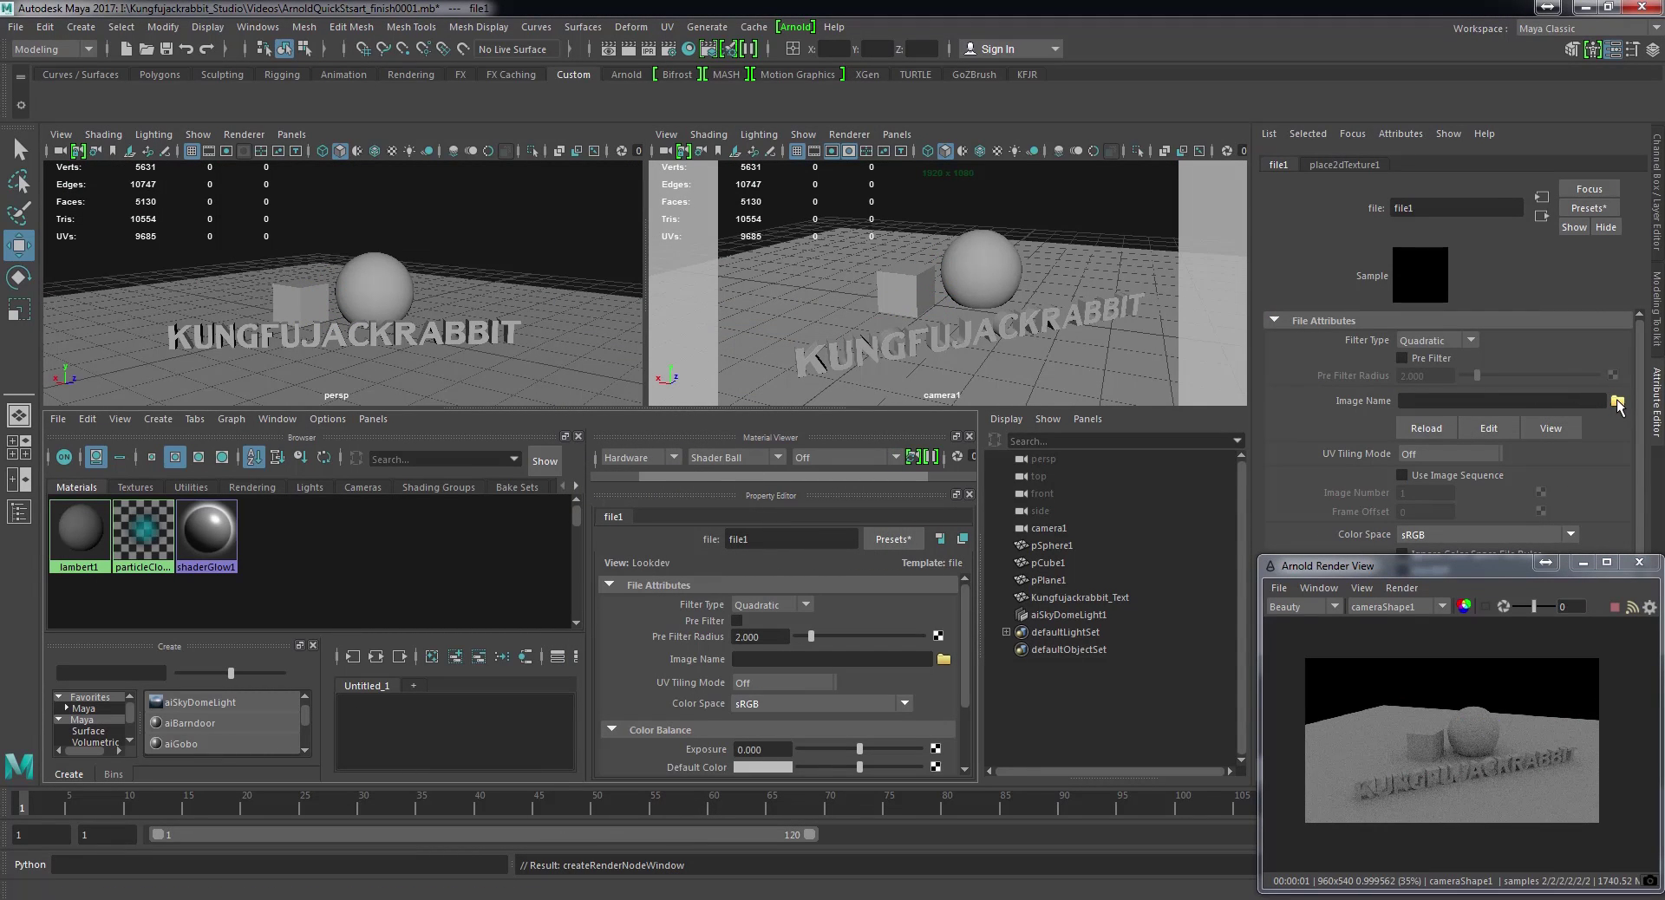
{"action": "left_click", "coordinate": [1617, 402]}
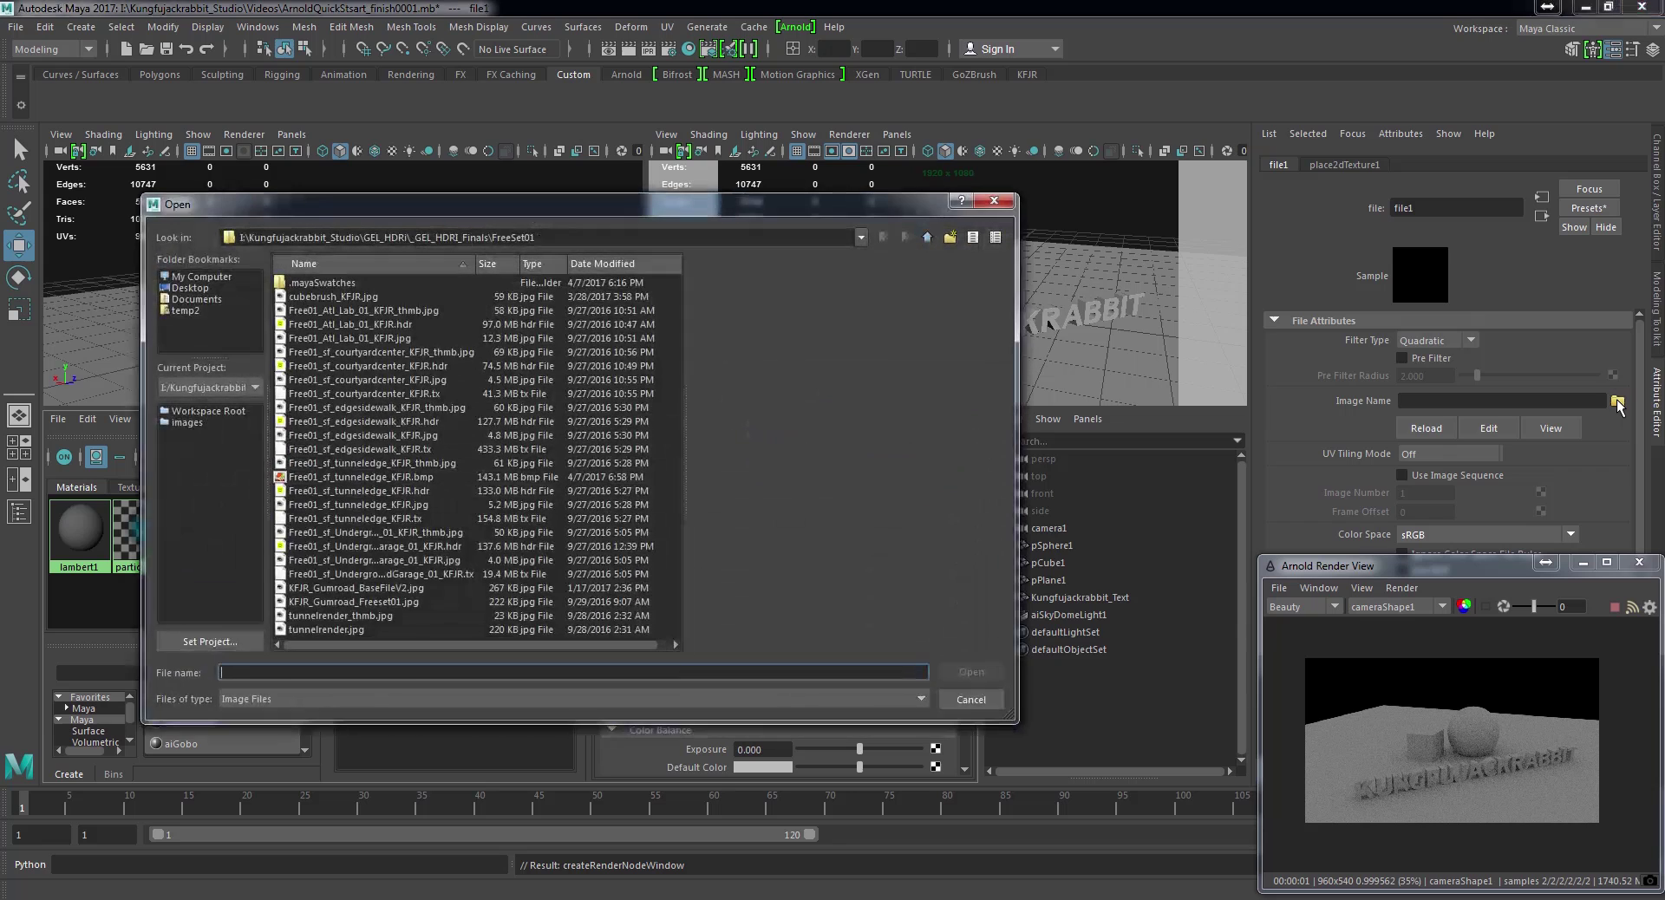
{"action": "double_click", "coordinate": [551, 236]}
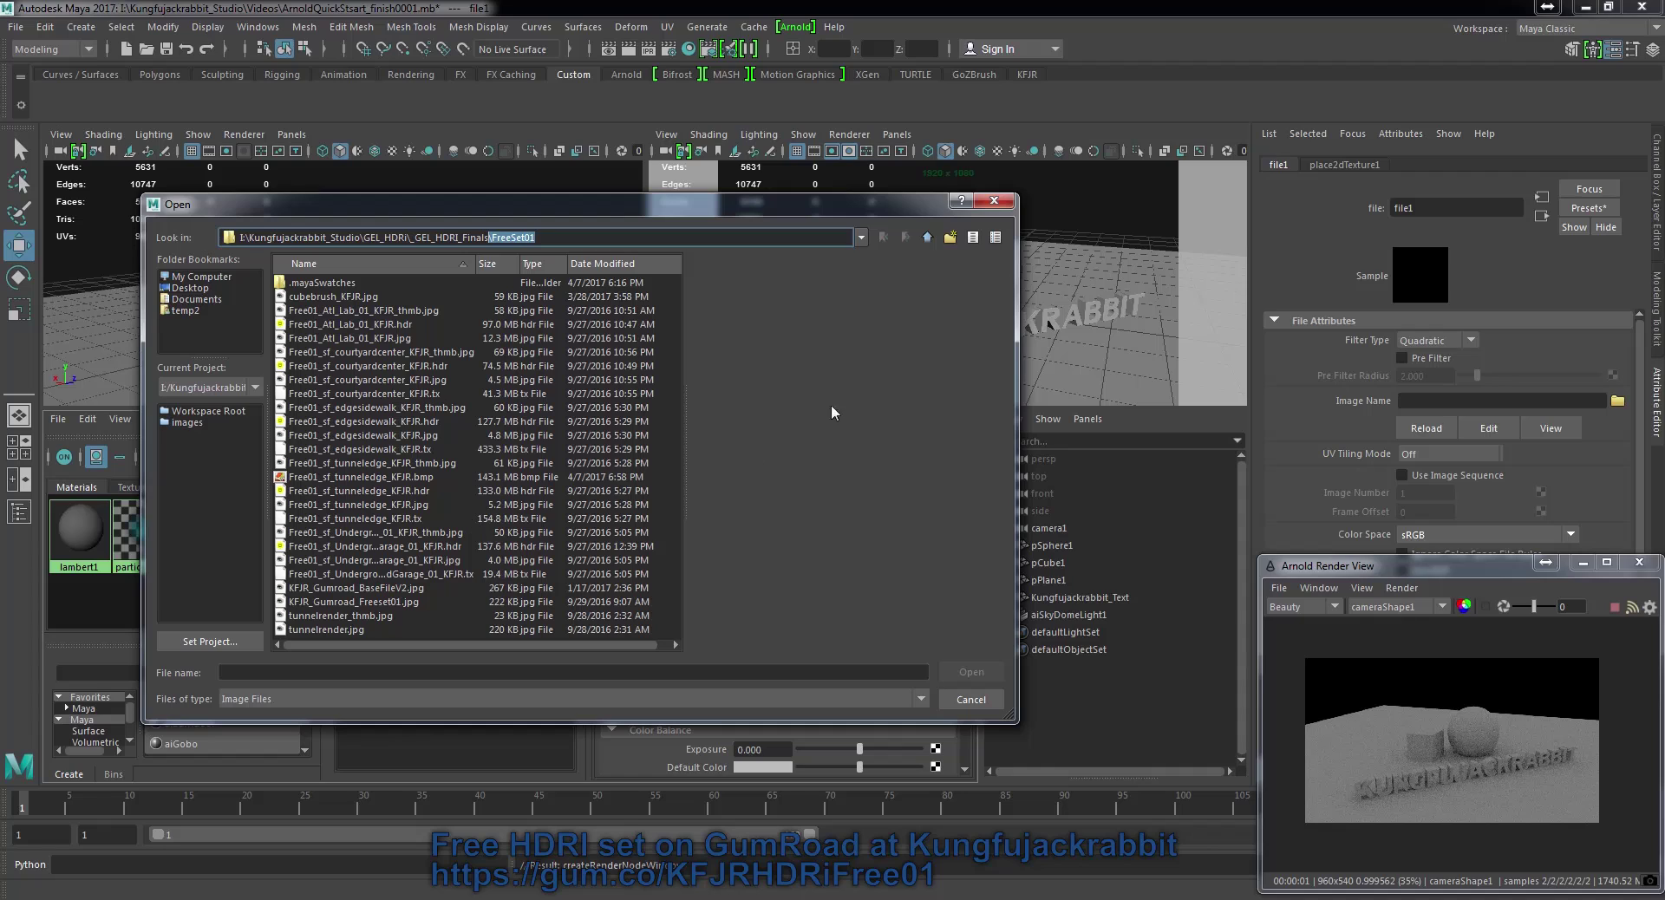
{"action": "left_click", "coordinate": [501, 491]}
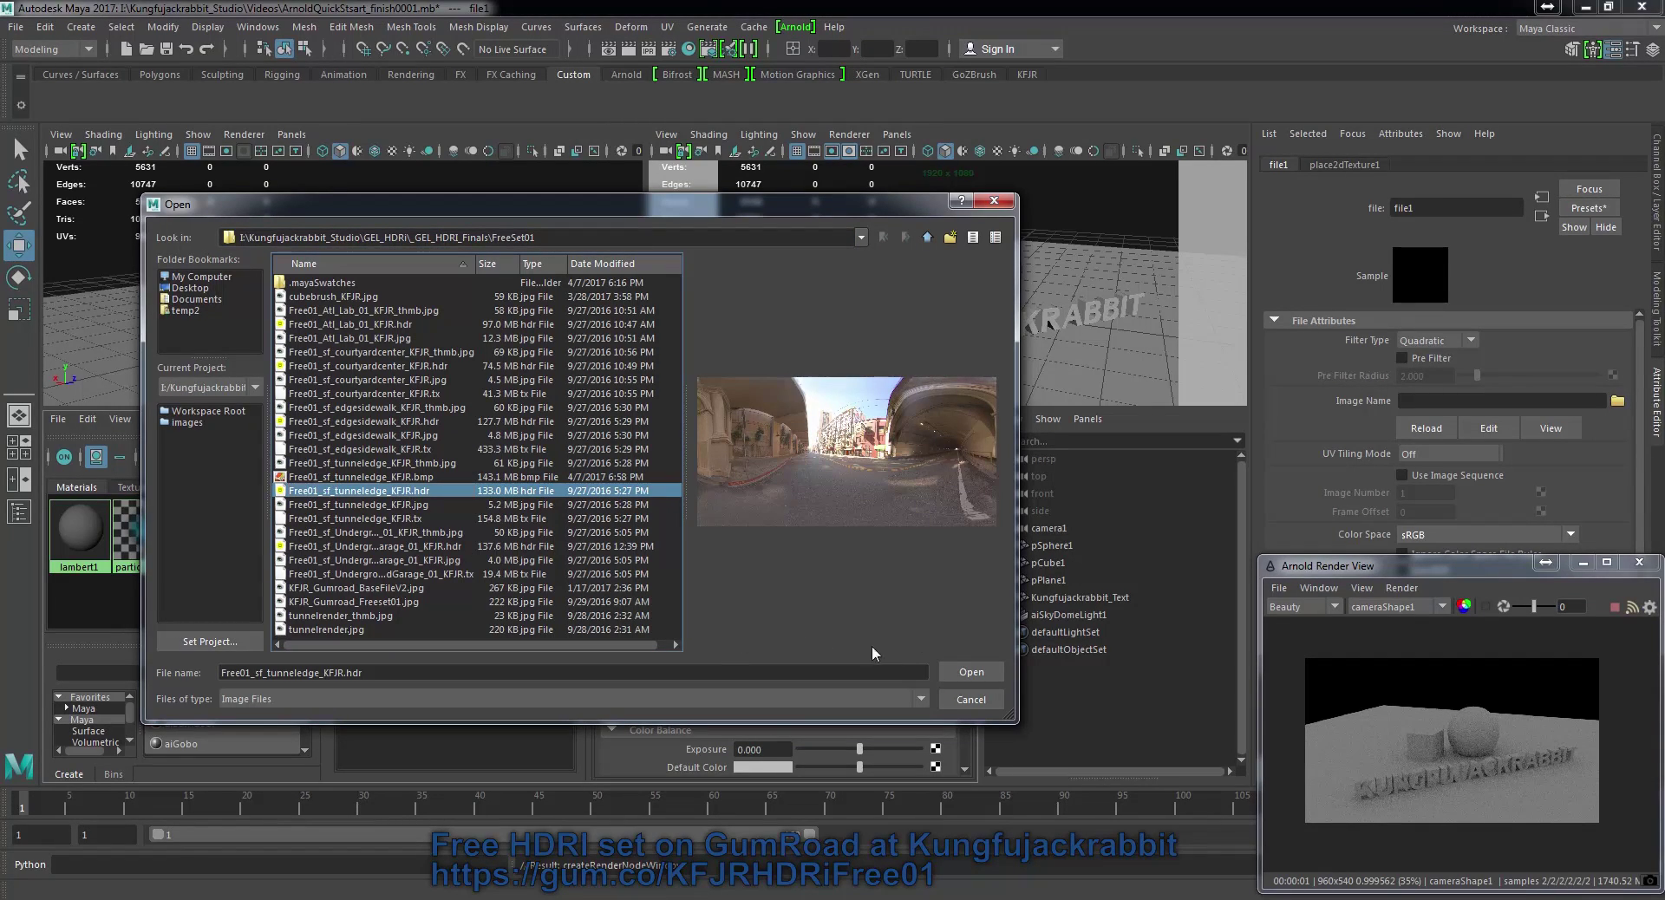
{"action": "left_click", "coordinate": [972, 673]}
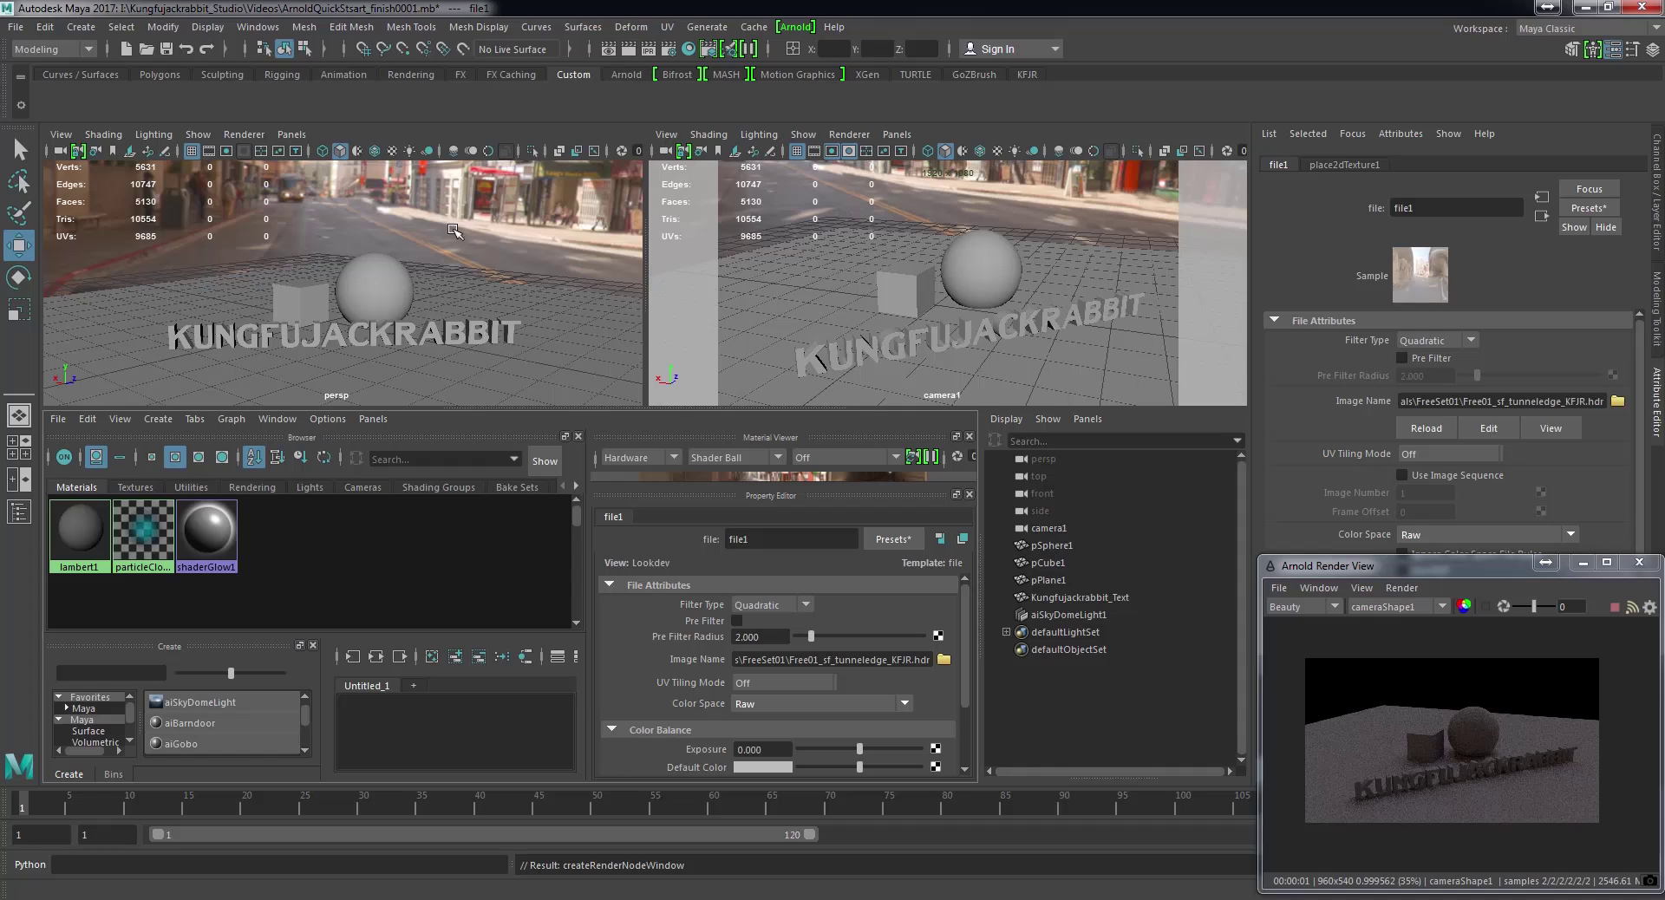
{"action": "left_click_drag", "start_coordinate": [428, 233], "coordinate": [407, 243], "text": "alt"}
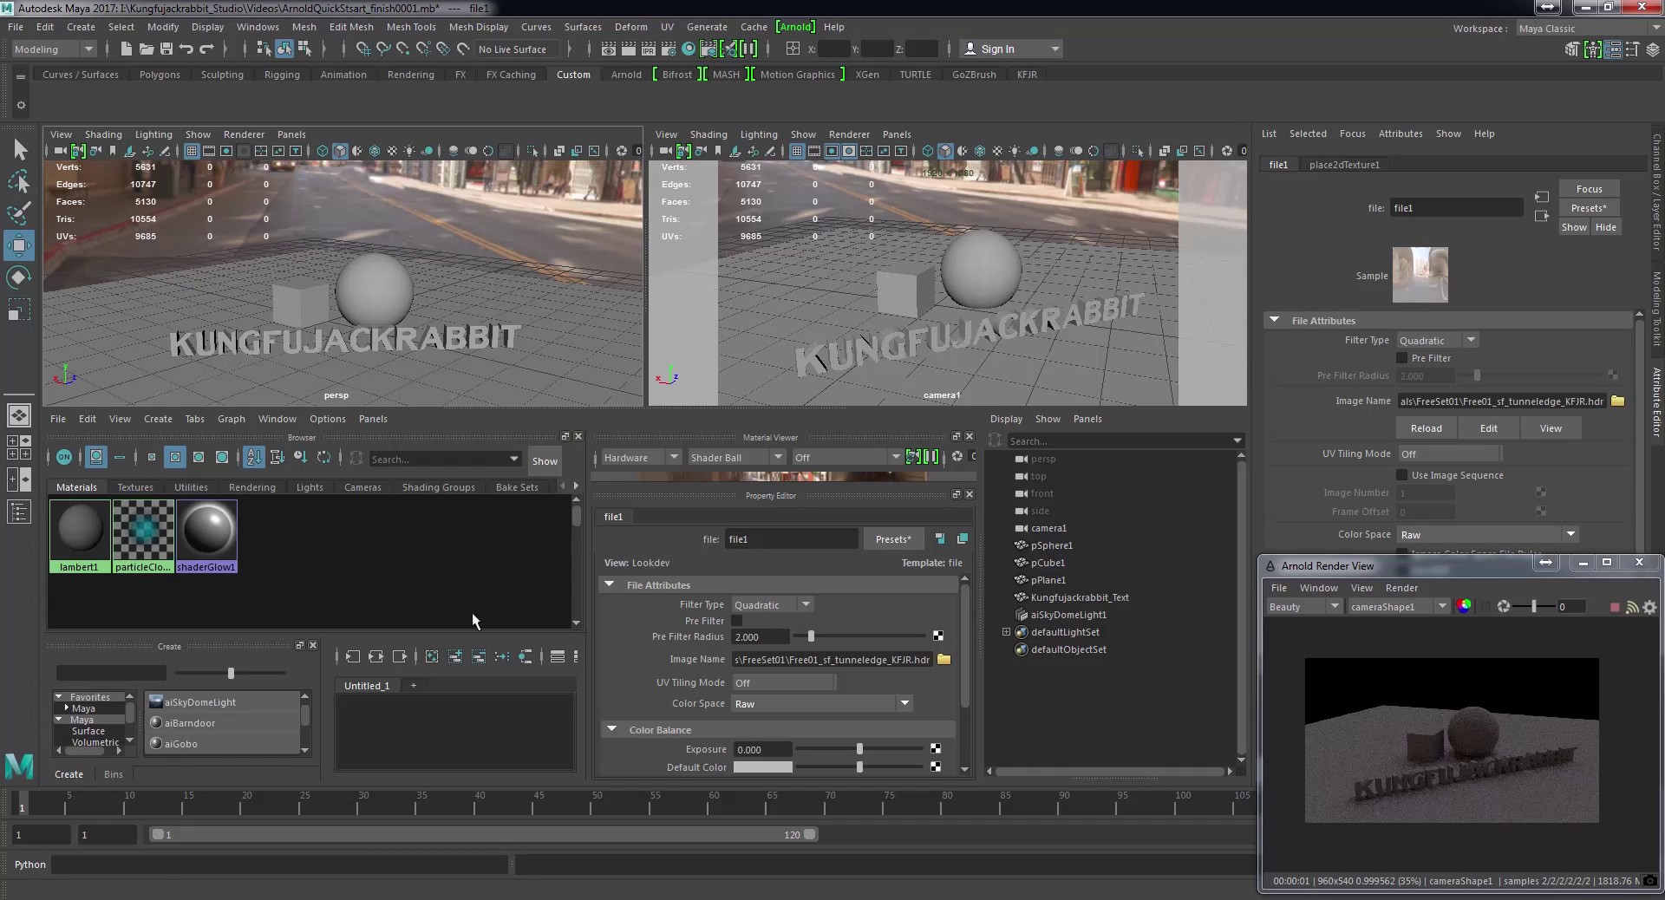
Maximize the Hypershade and arrange the file1 and place2dTexture1 nodes in a row before the aiSkyDomeLightShape1 node
{"action": "left_click", "coordinate": [502, 718]}
{"action": "key", "text": "space"}
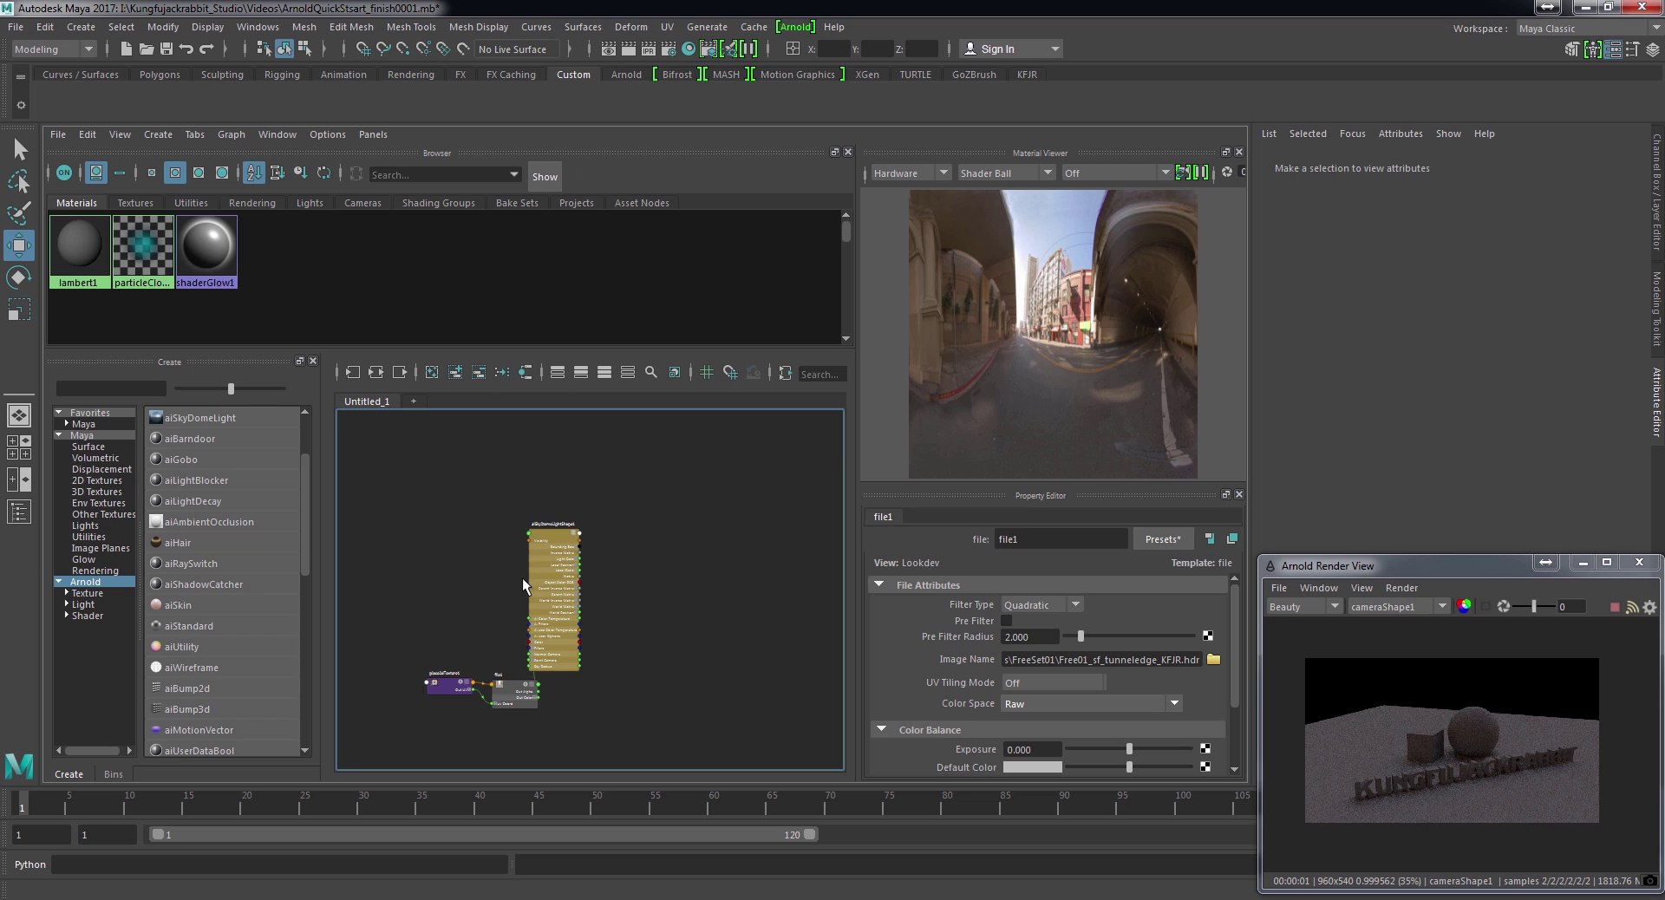
{"action": "scroll", "coordinate": [522, 577], "scroll_direction": "up", "scroll_amount": 4}
{"action": "middle_click_drag", "start_coordinate": [497, 630], "coordinate": [552, 599], "text": "alt"}
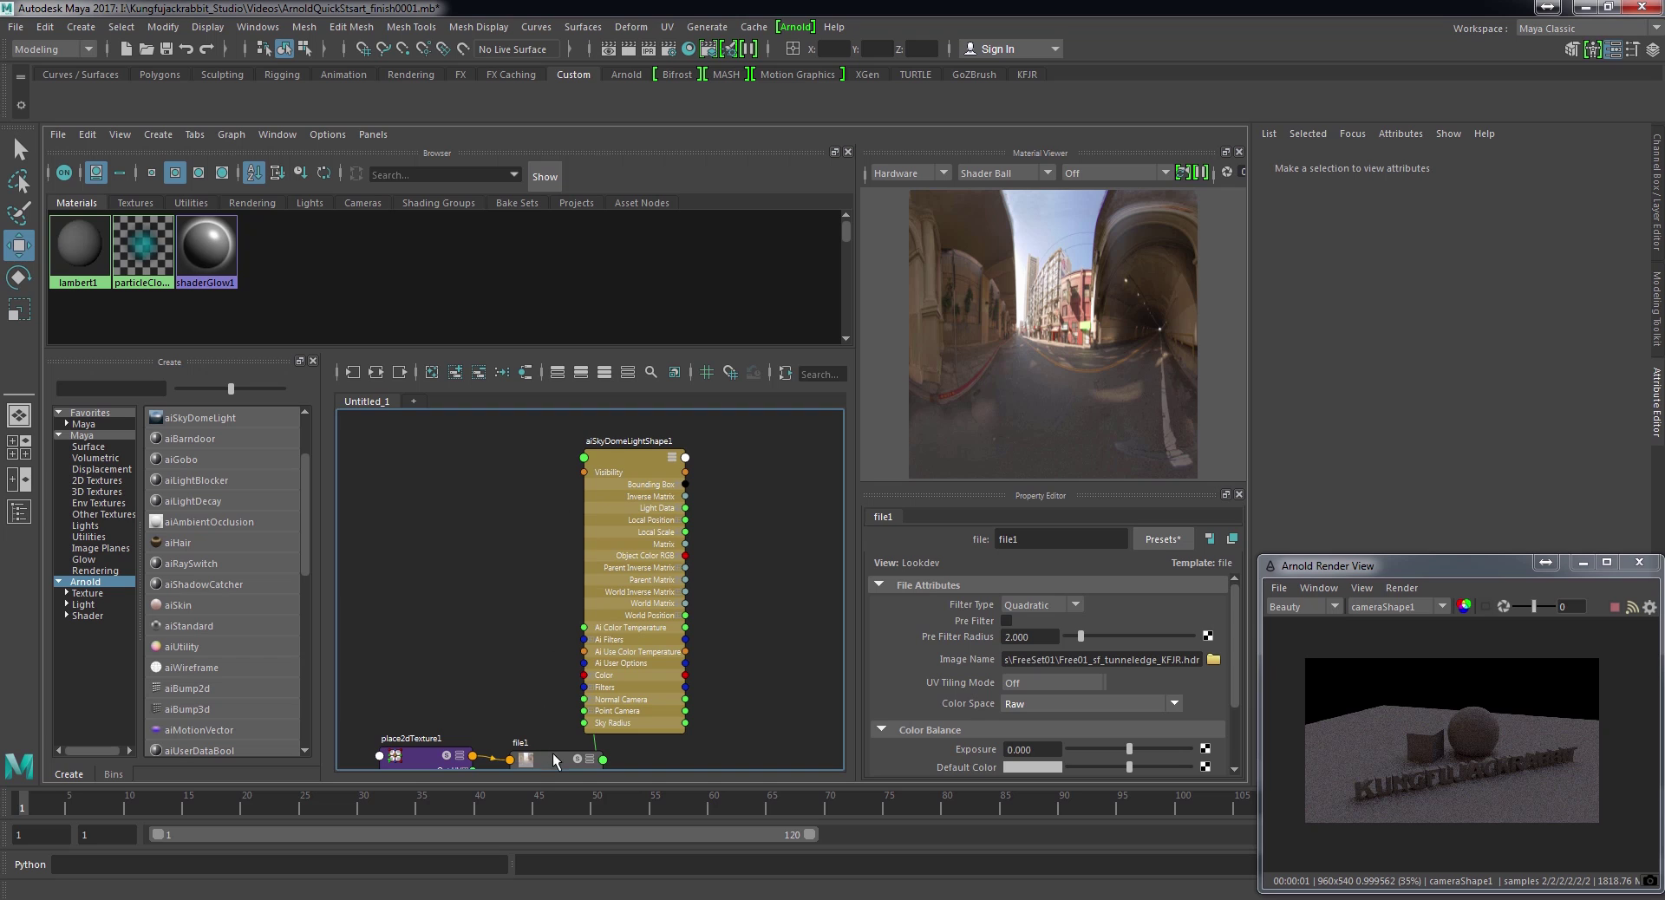
{"action": "left_click_drag", "start_coordinate": [553, 761], "coordinate": [465, 537]}
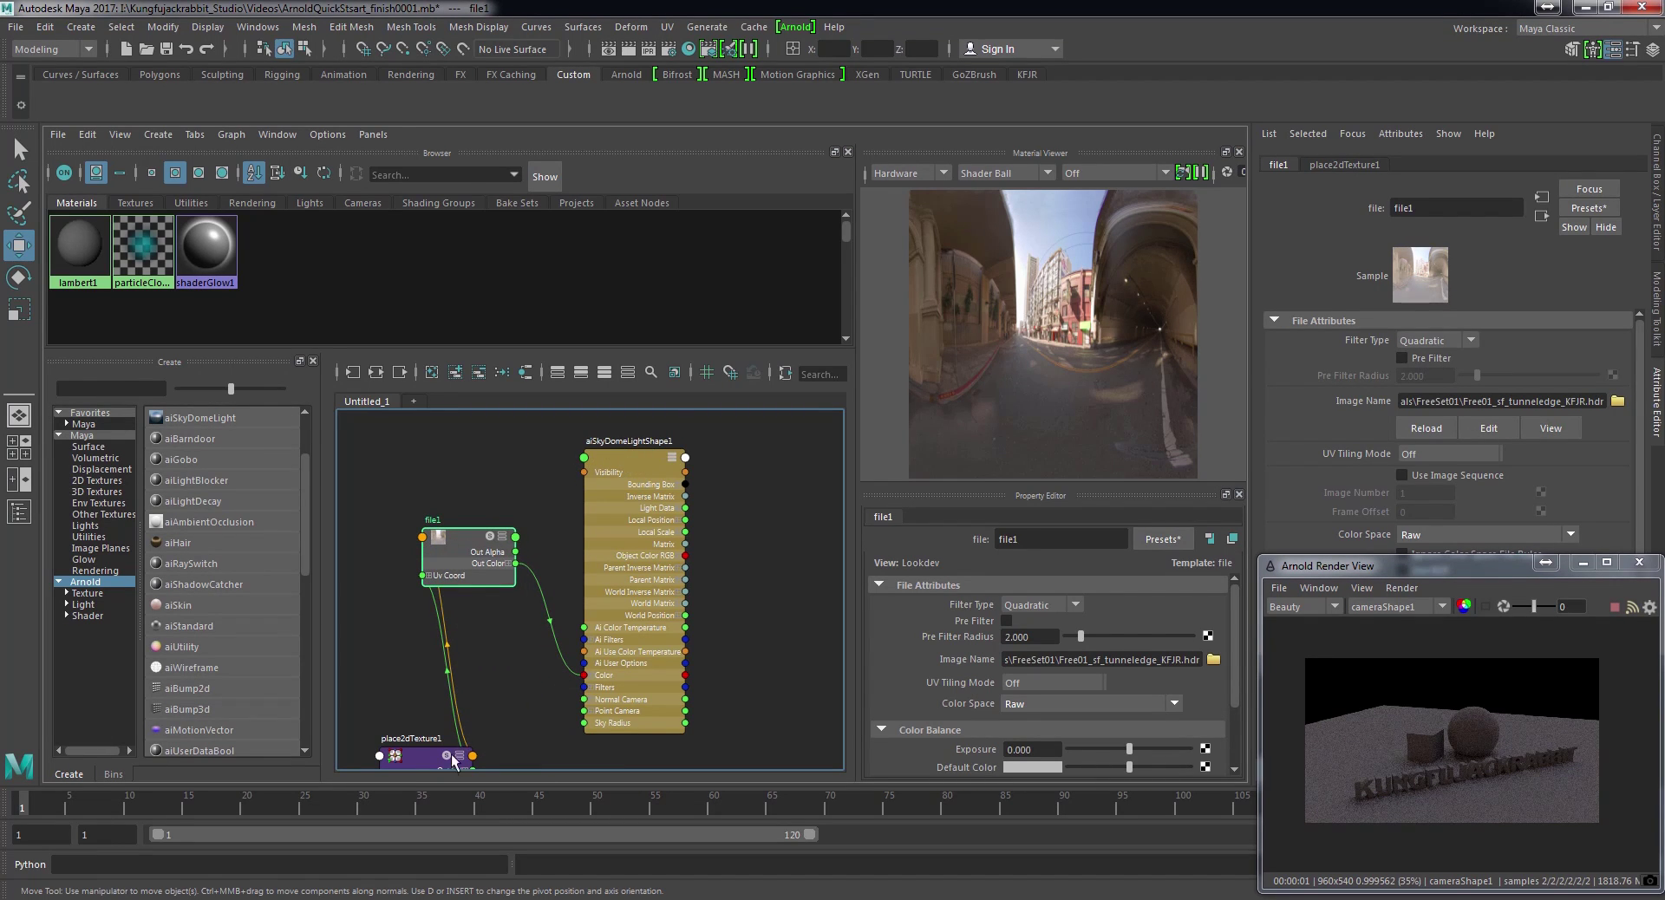
{"action": "left_click_drag", "start_coordinate": [455, 762], "coordinate": [319, 572]}
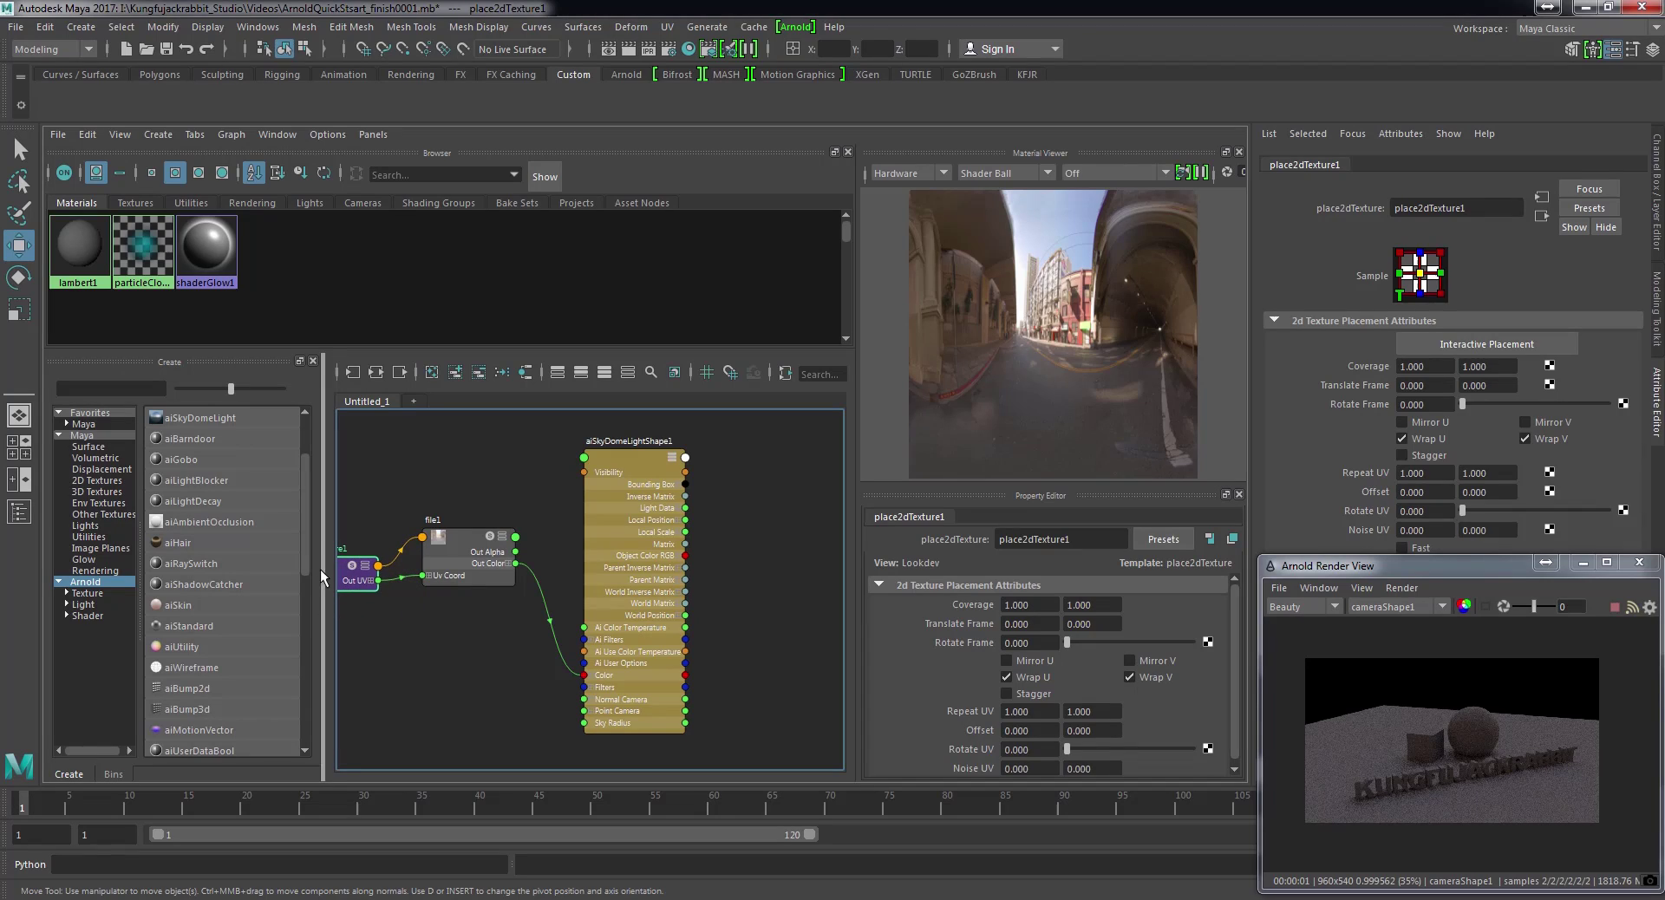
Create an Arnold aiSky node and connect file1's Out Color to its Color, restoring the multi-panel layout
{"action": "left_click", "coordinate": [83, 580]}
{"action": "left_click_drag", "start_coordinate": [306, 511], "coordinate": [300, 679]}
{"action": "left_click", "coordinate": [178, 688]}
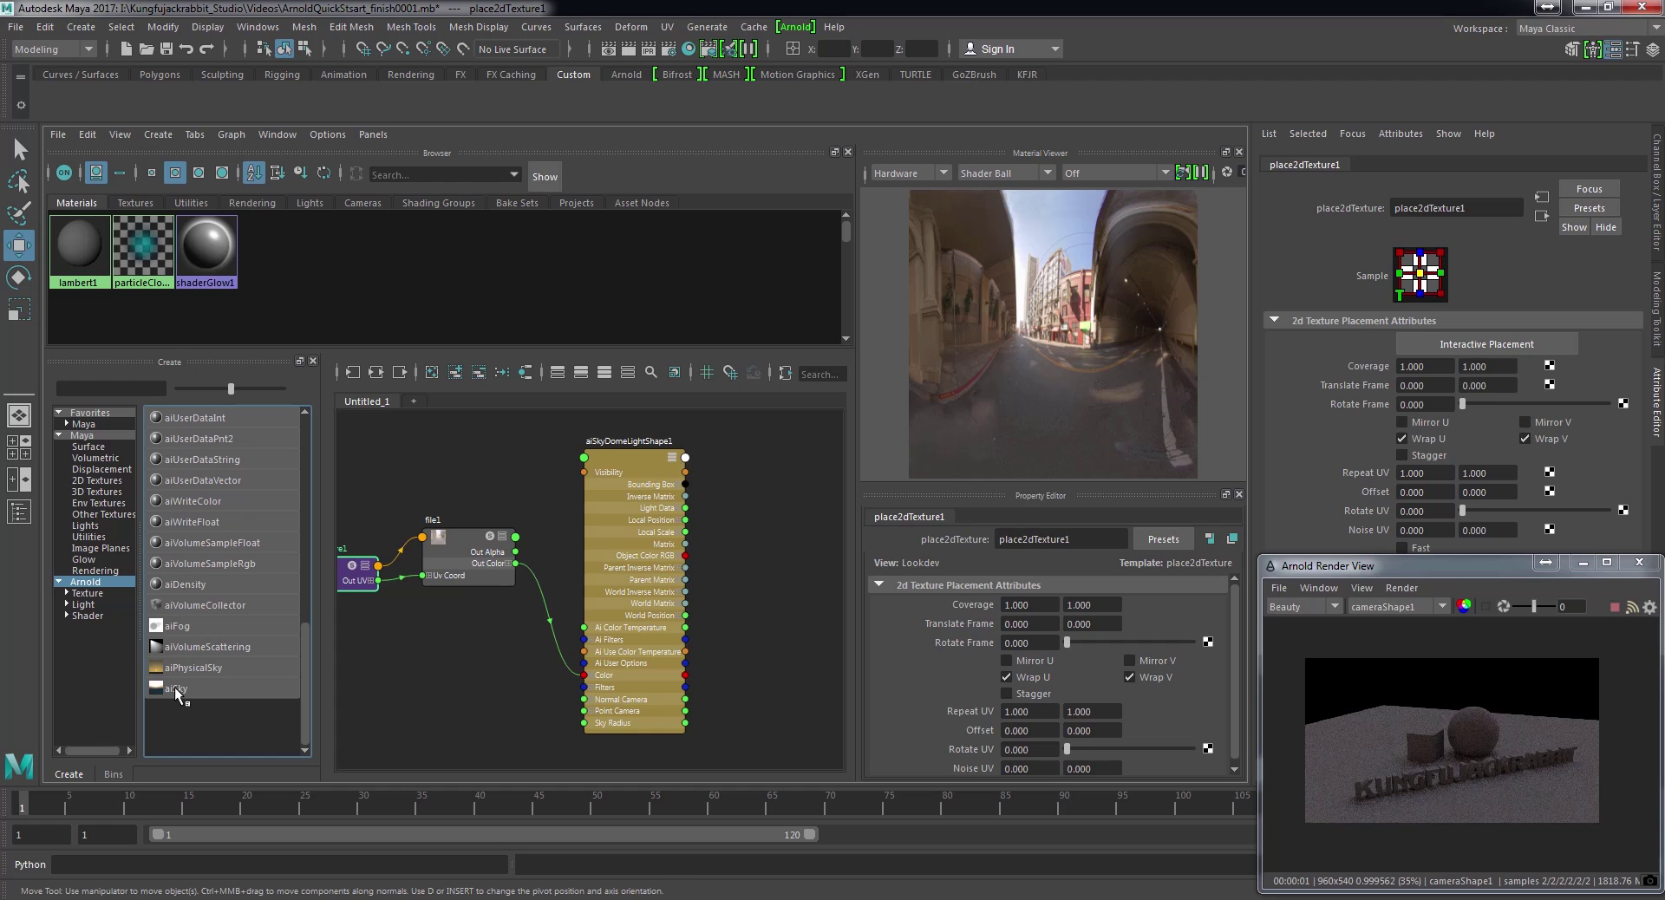
{"action": "middle_click_drag", "start_coordinate": [520, 501], "coordinate": [479, 591], "text": "alt"}
{"action": "left_click_drag", "start_coordinate": [423, 640], "coordinate": [407, 516]}
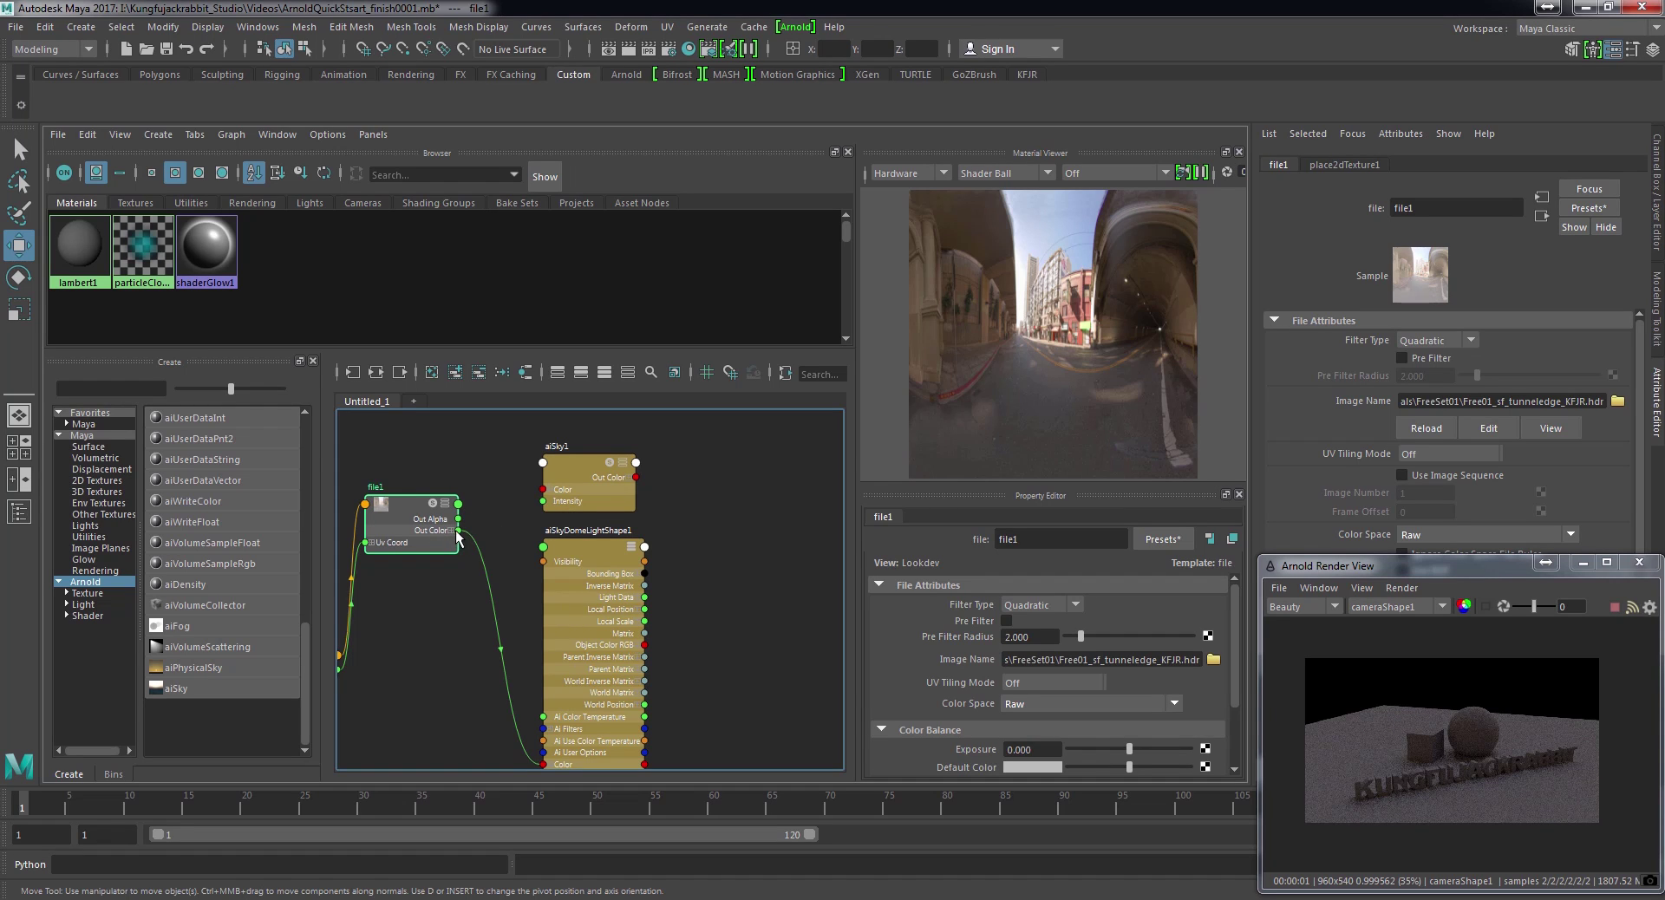
{"action": "left_click_drag", "start_coordinate": [458, 530], "coordinate": [544, 496]}
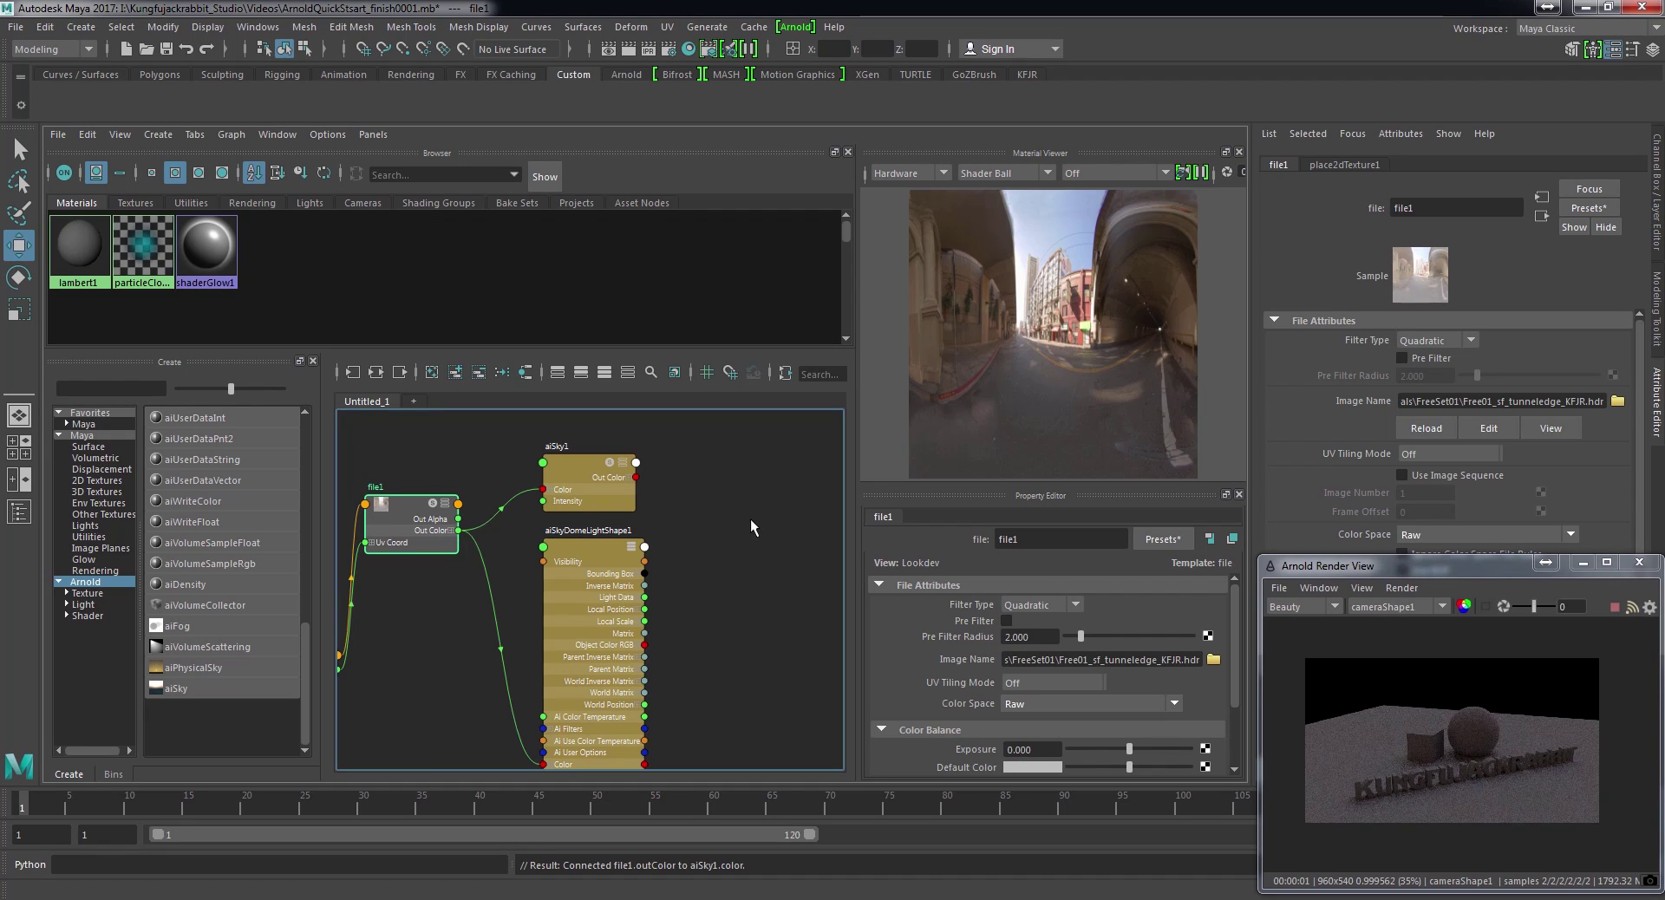
{"action": "key", "text": "space"}
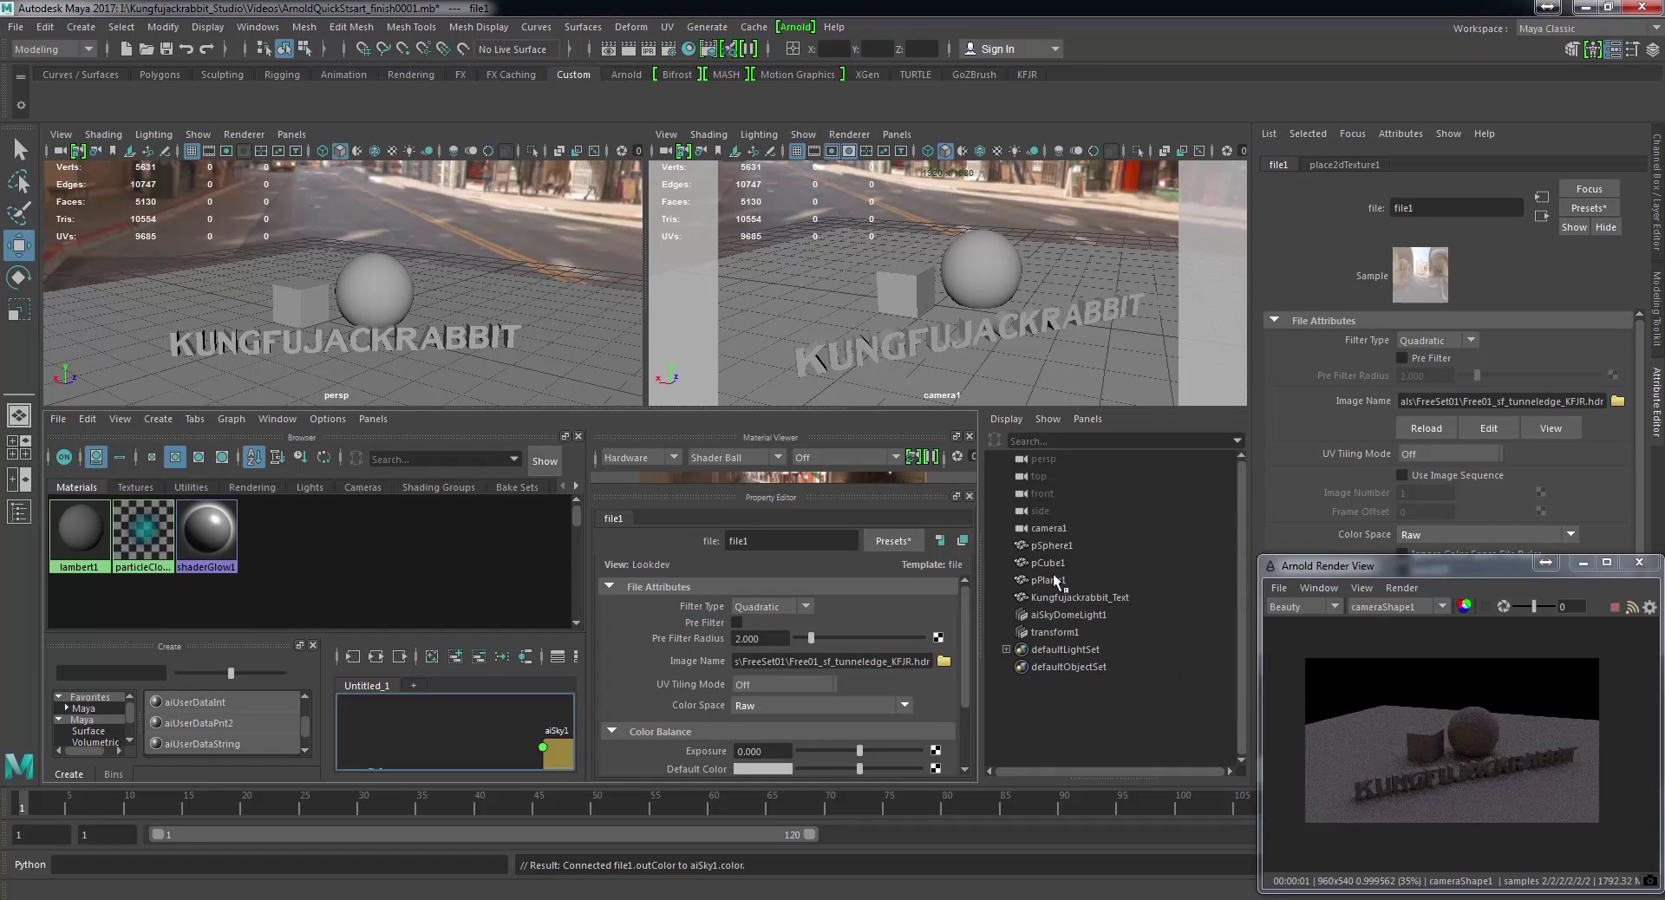
Set the skydome light's Format to latlong and its Resolution to 10000
{"action": "left_click", "coordinate": [1059, 612]}
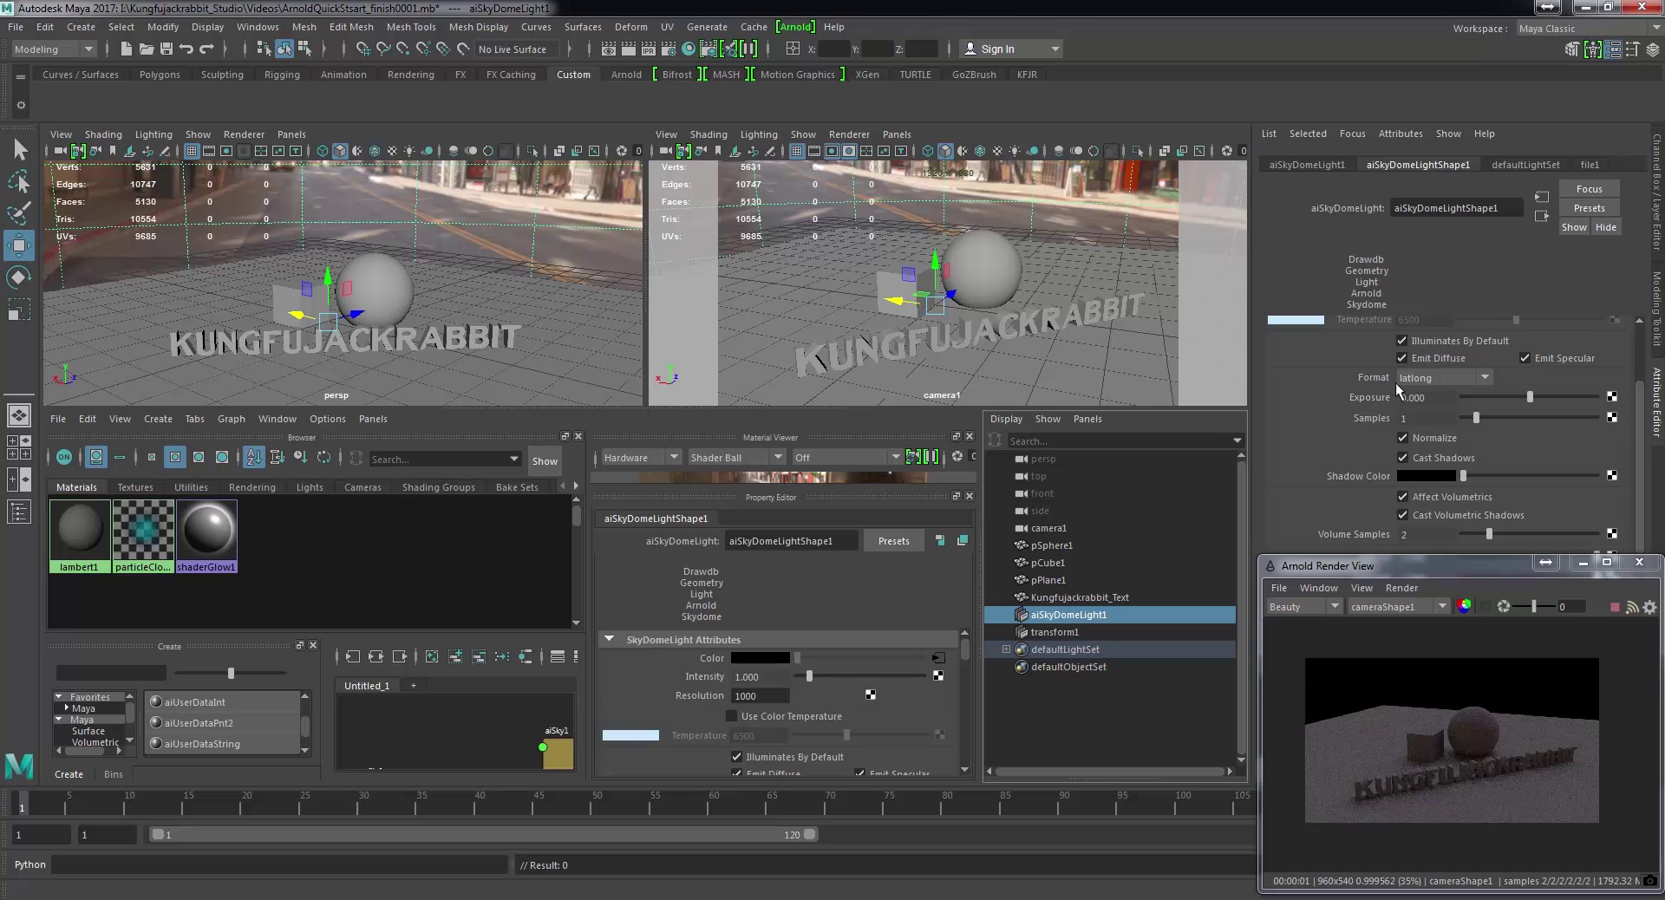
{"action": "left_click", "coordinate": [1420, 381]}
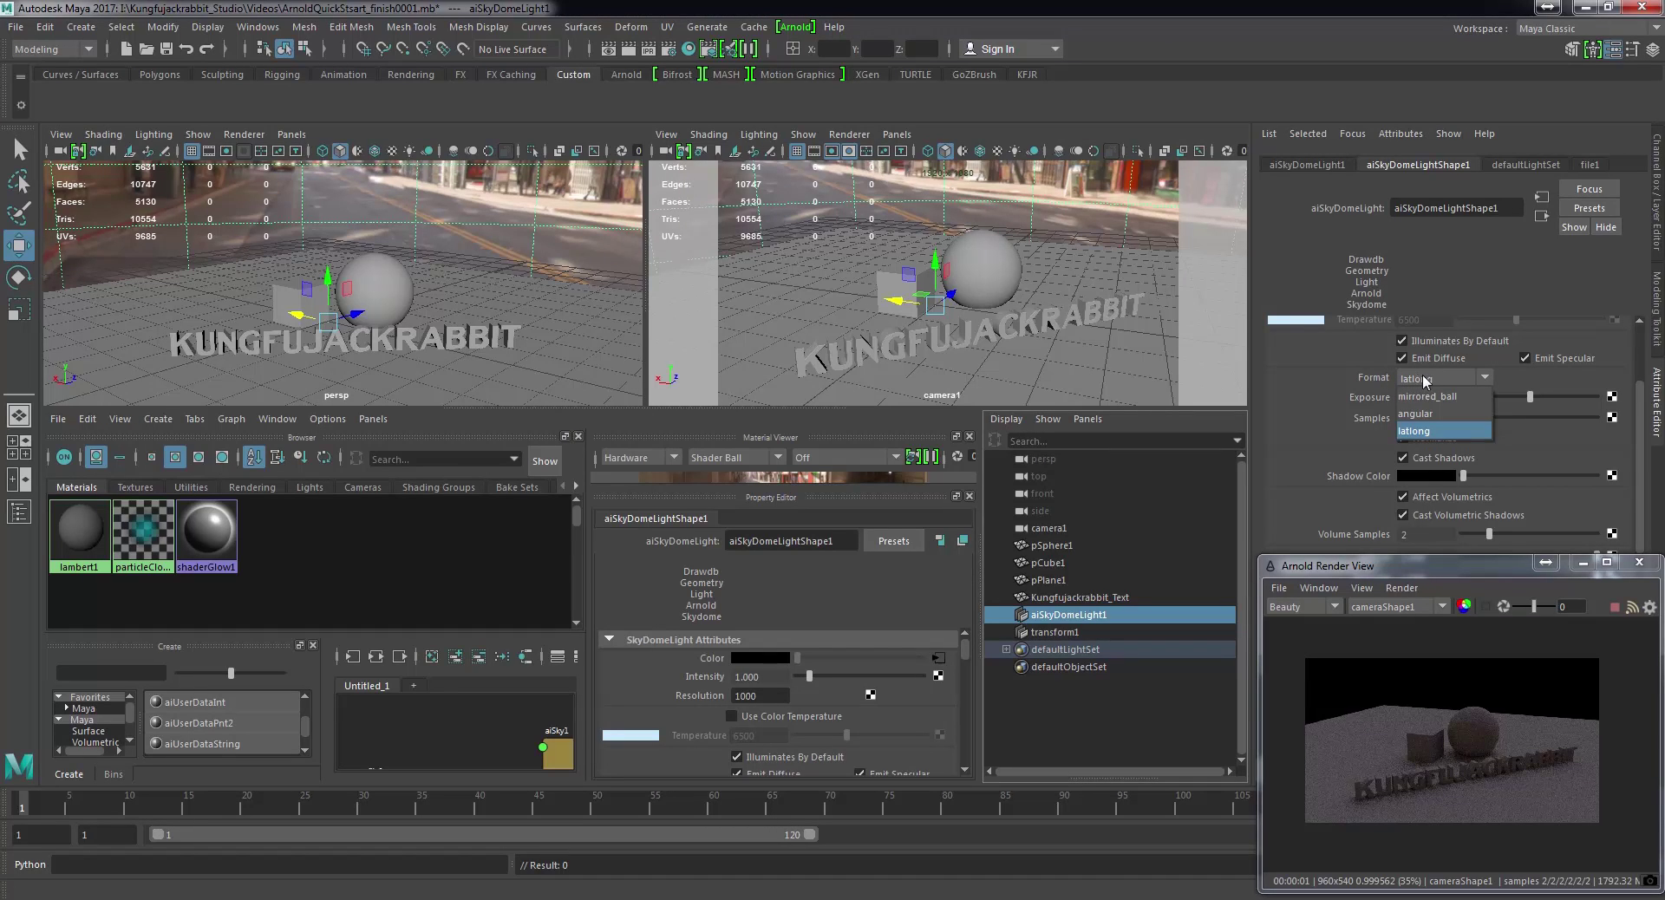
{"action": "left_click", "coordinate": [1411, 431]}
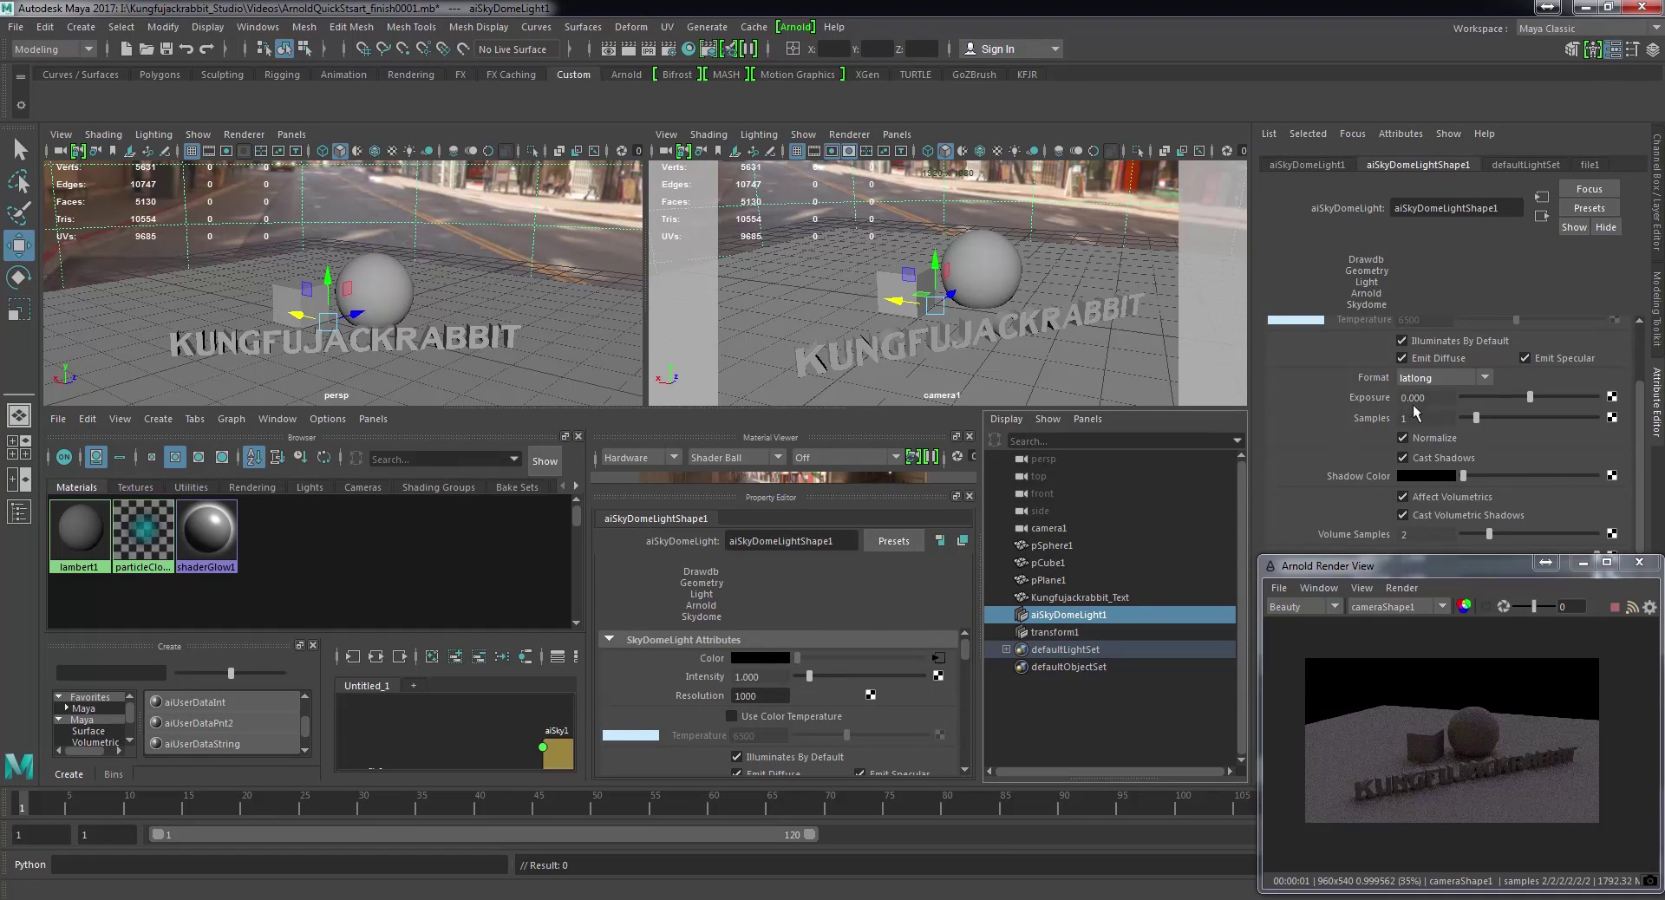
{"action": "scroll", "coordinate": [1386, 410], "scroll_direction": "up", "scroll_amount": 3}
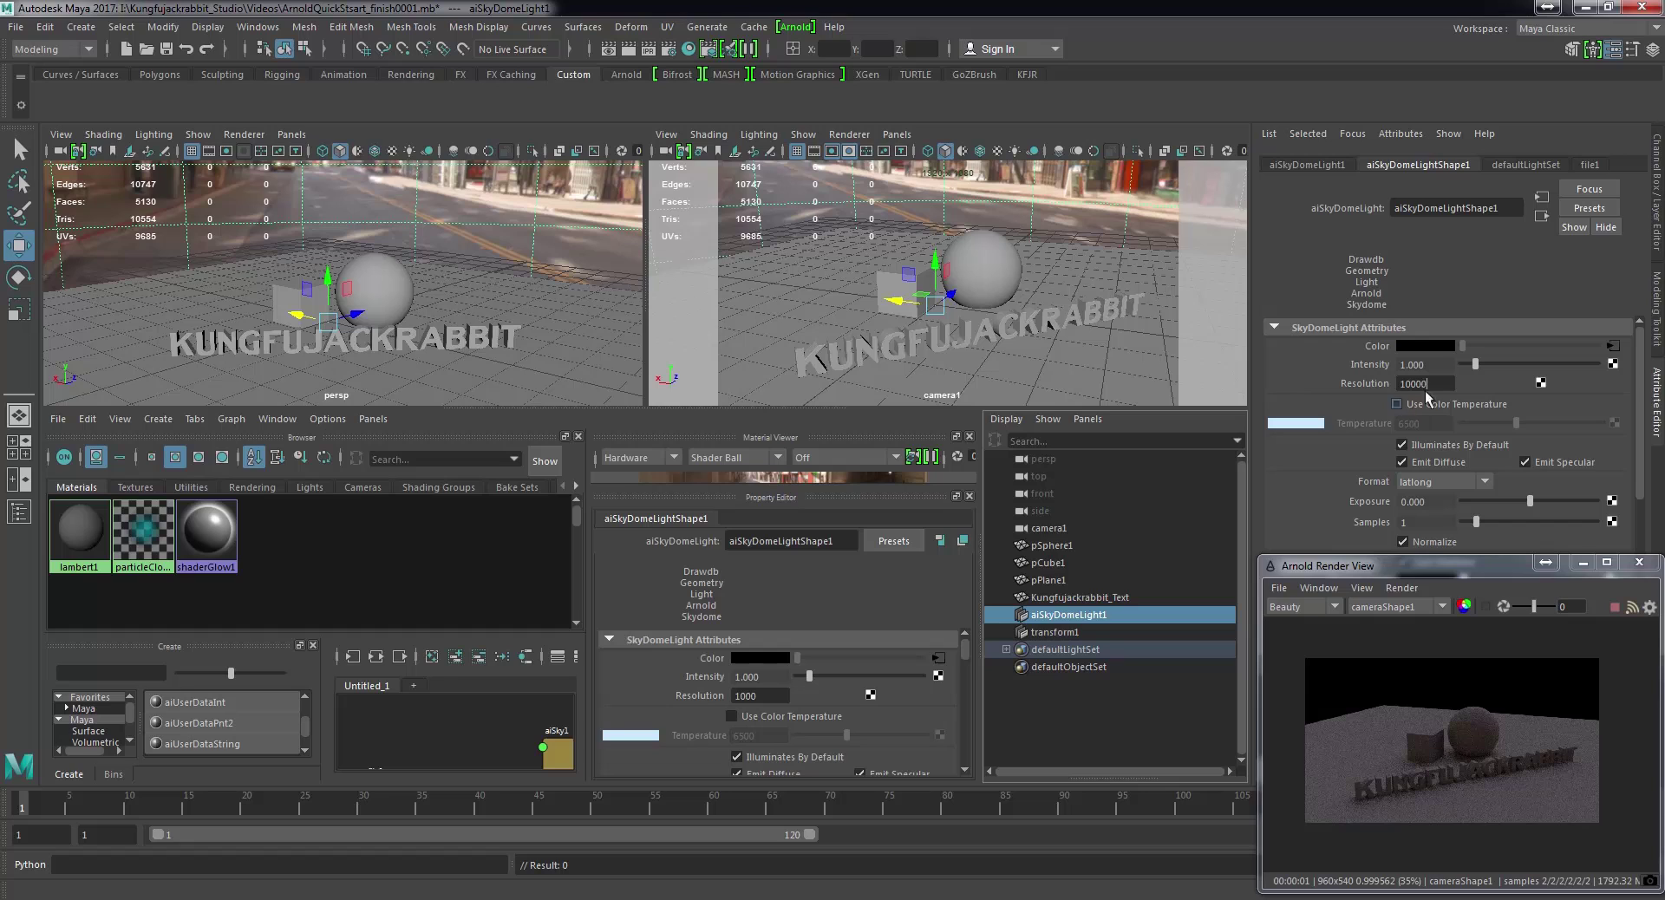
{"action": "type", "text": "0"}
Set the Arnold render sampling to 5 for Camera (AA) and 3 for Diffuse
{"action": "left_click", "coordinate": [669, 54]}
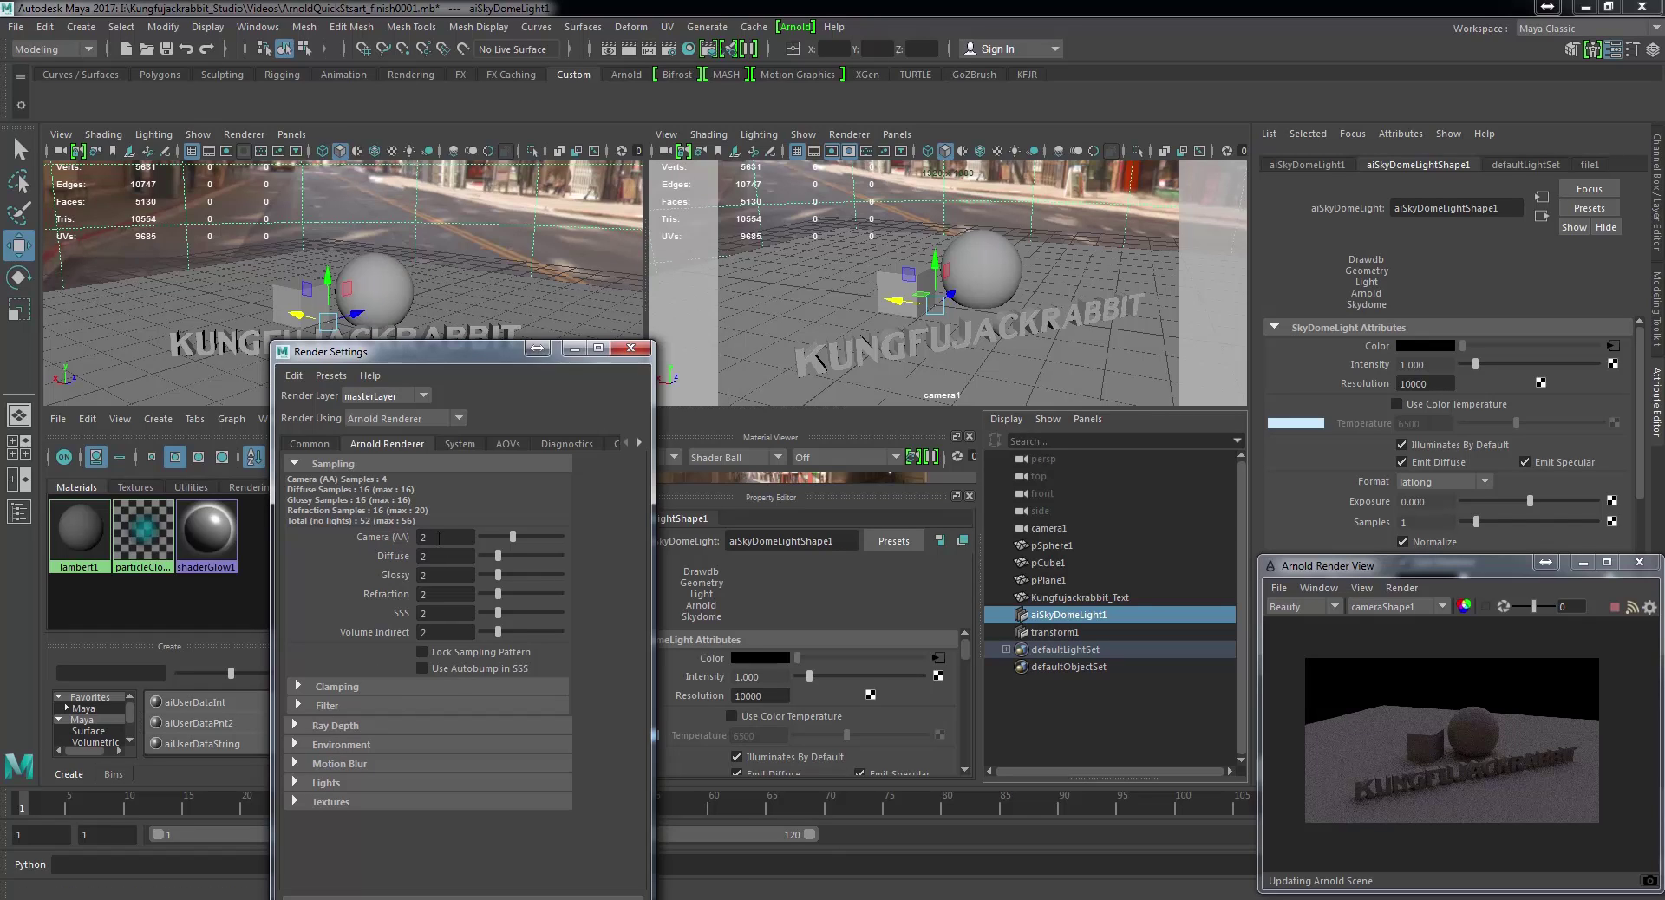
{"action": "left_click_drag", "start_coordinate": [438, 538], "coordinate": [391, 534]}
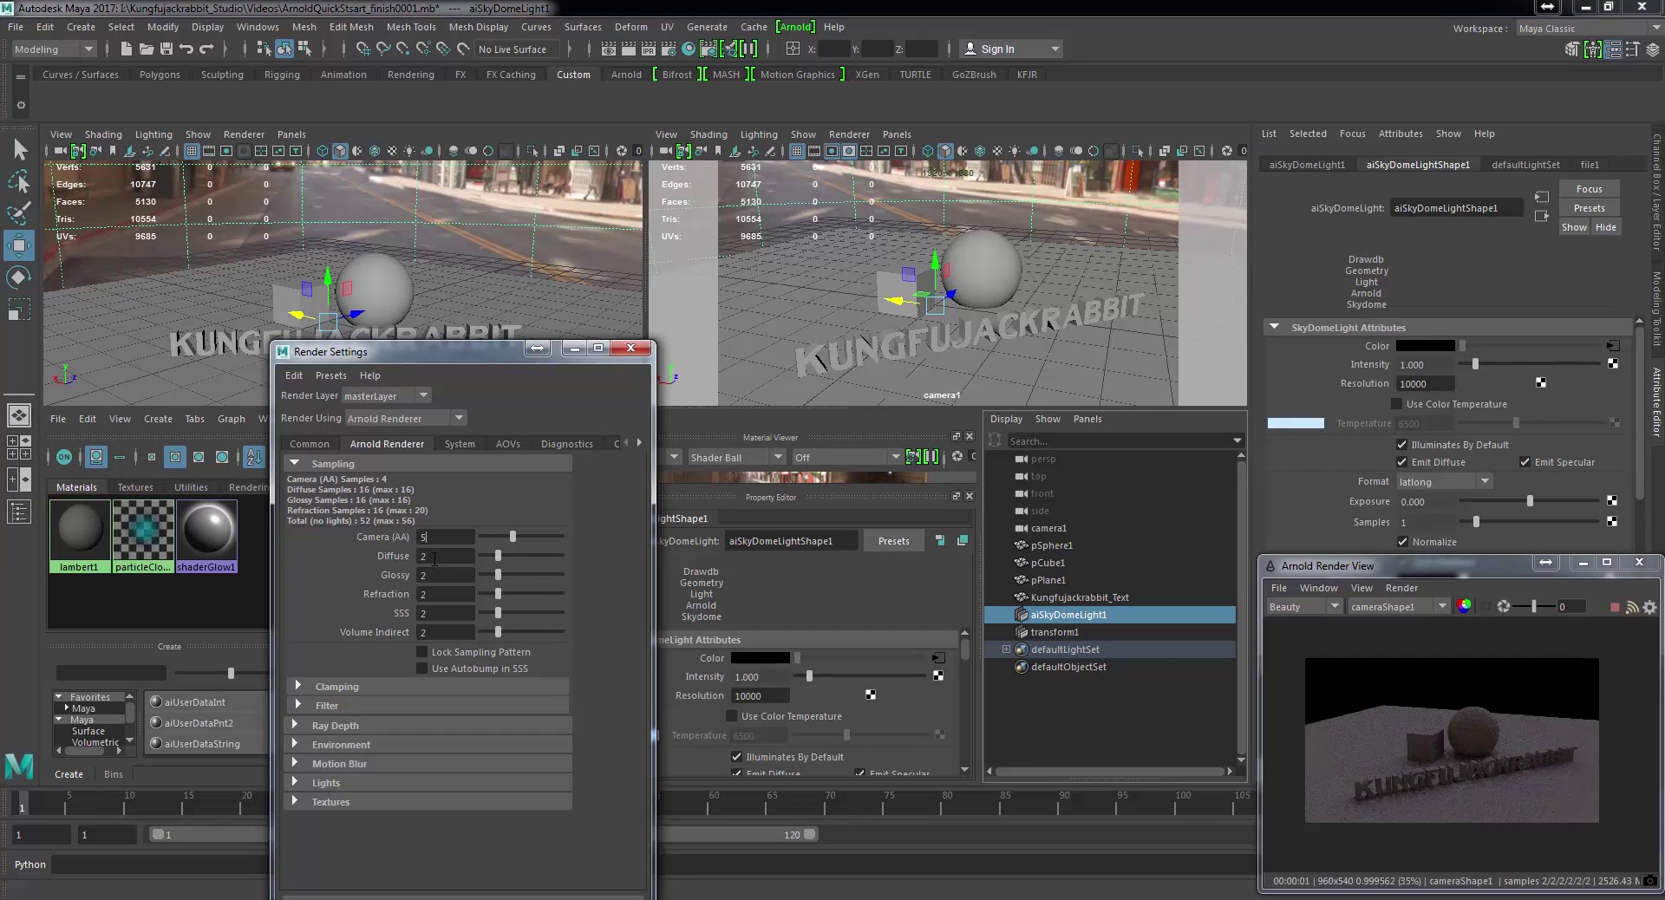
{"action": "key", "text": "Tab"}
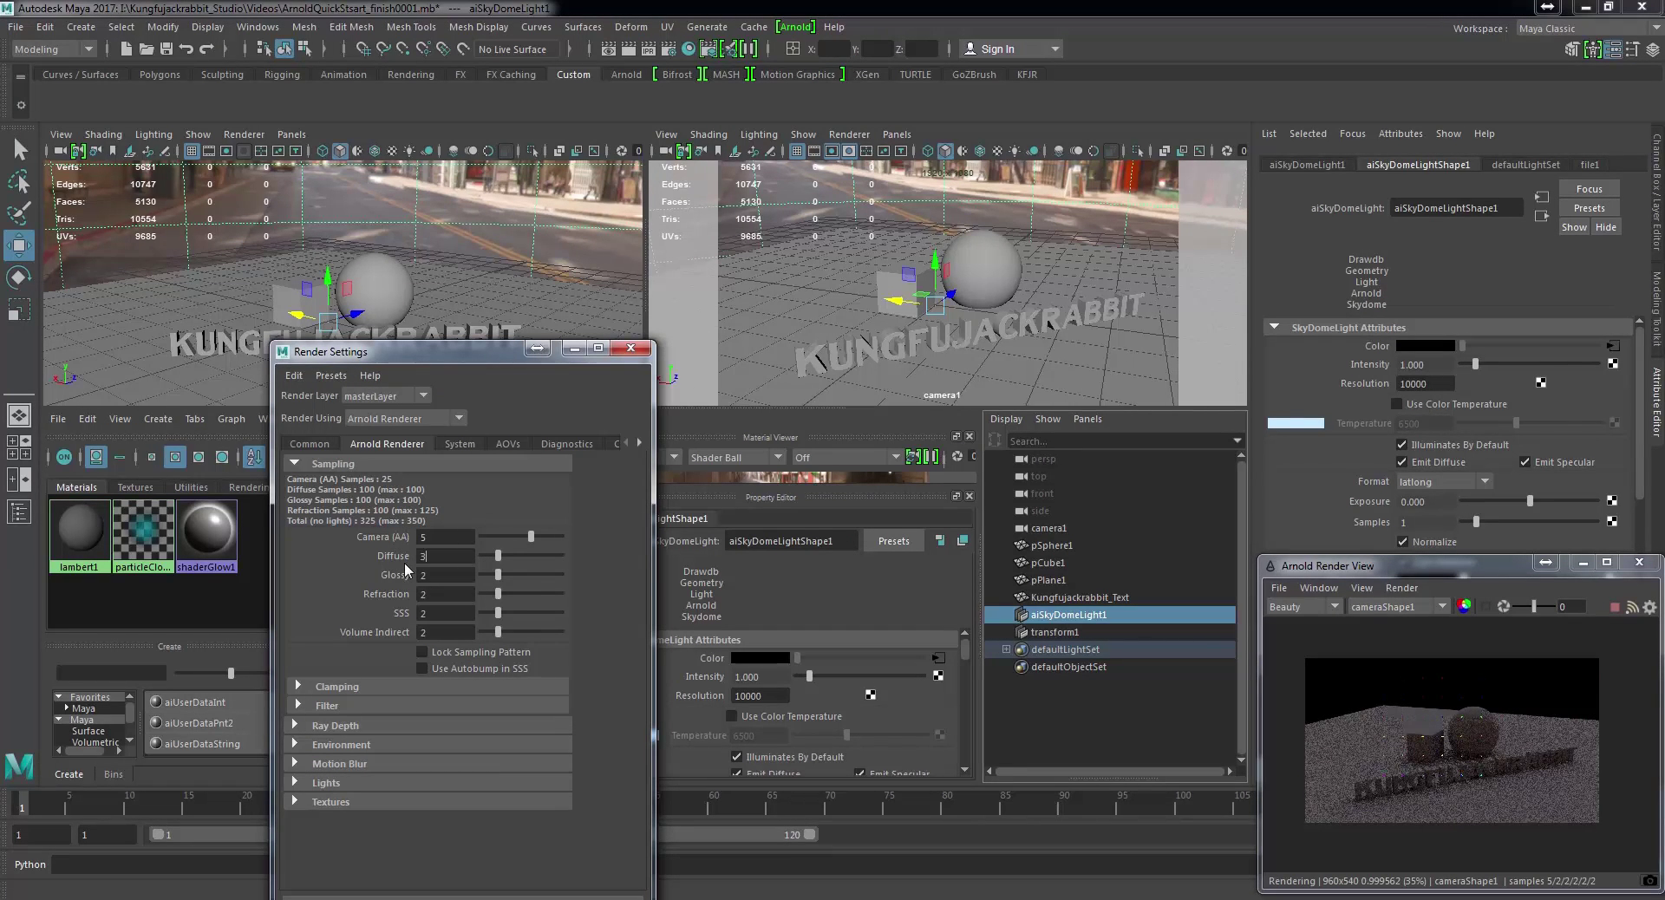
{"action": "type", "text": "3"}
{"action": "key", "text": "Return"}
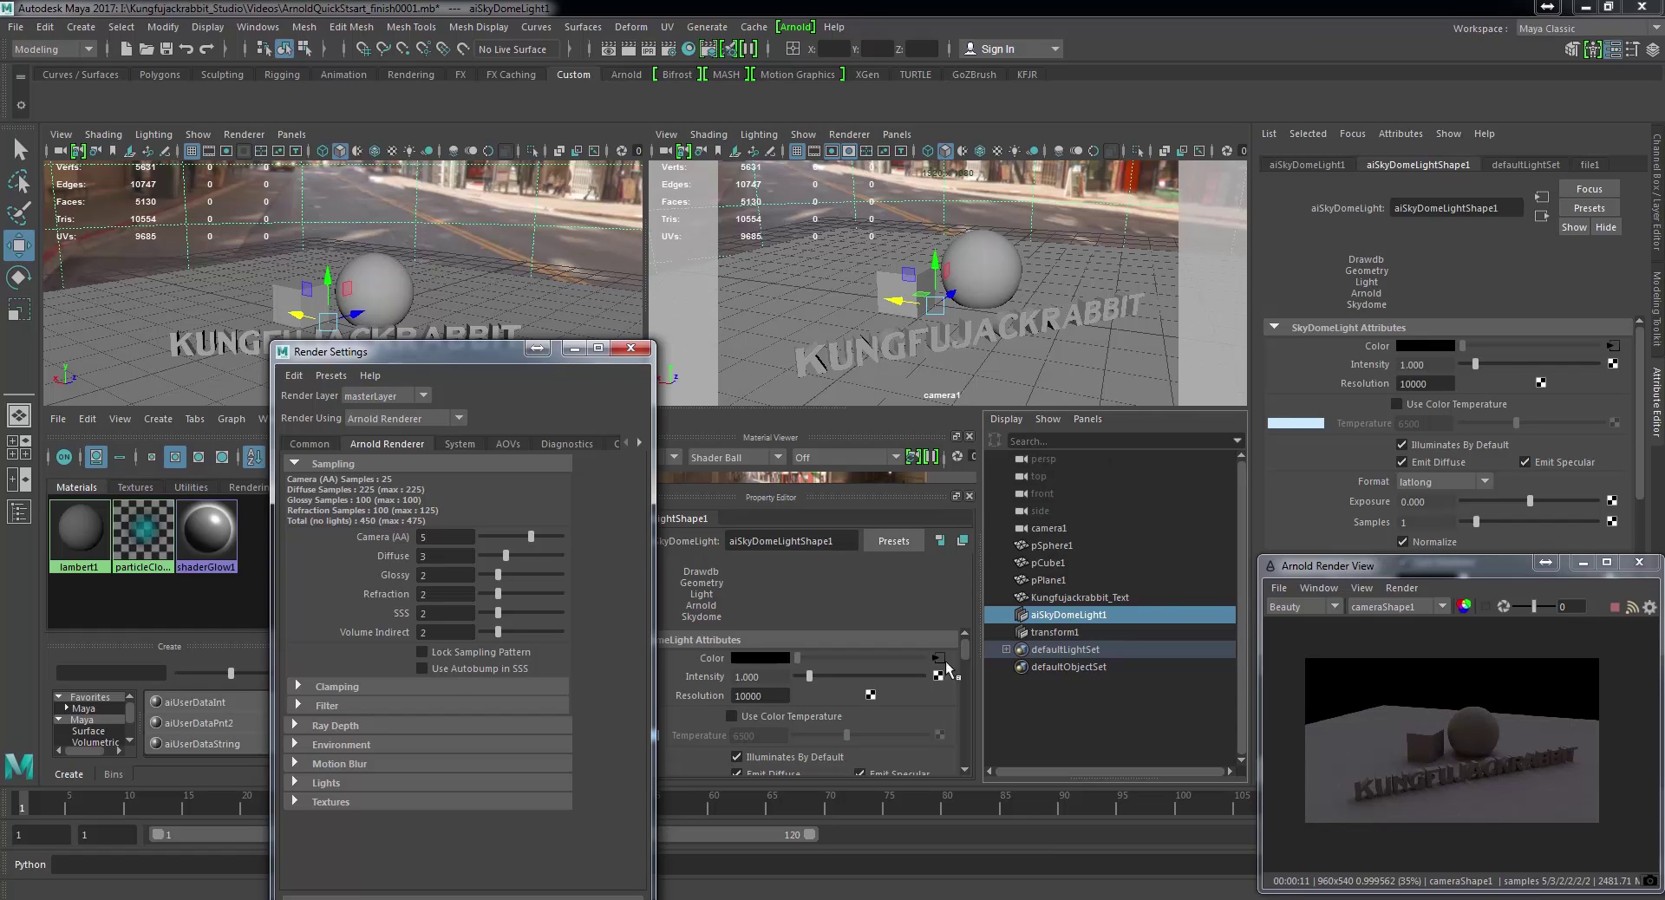
Assign the existing aiSky1 node as the Background in the Arnold render settings' Environment section
{"action": "left_click", "coordinate": [297, 744]}
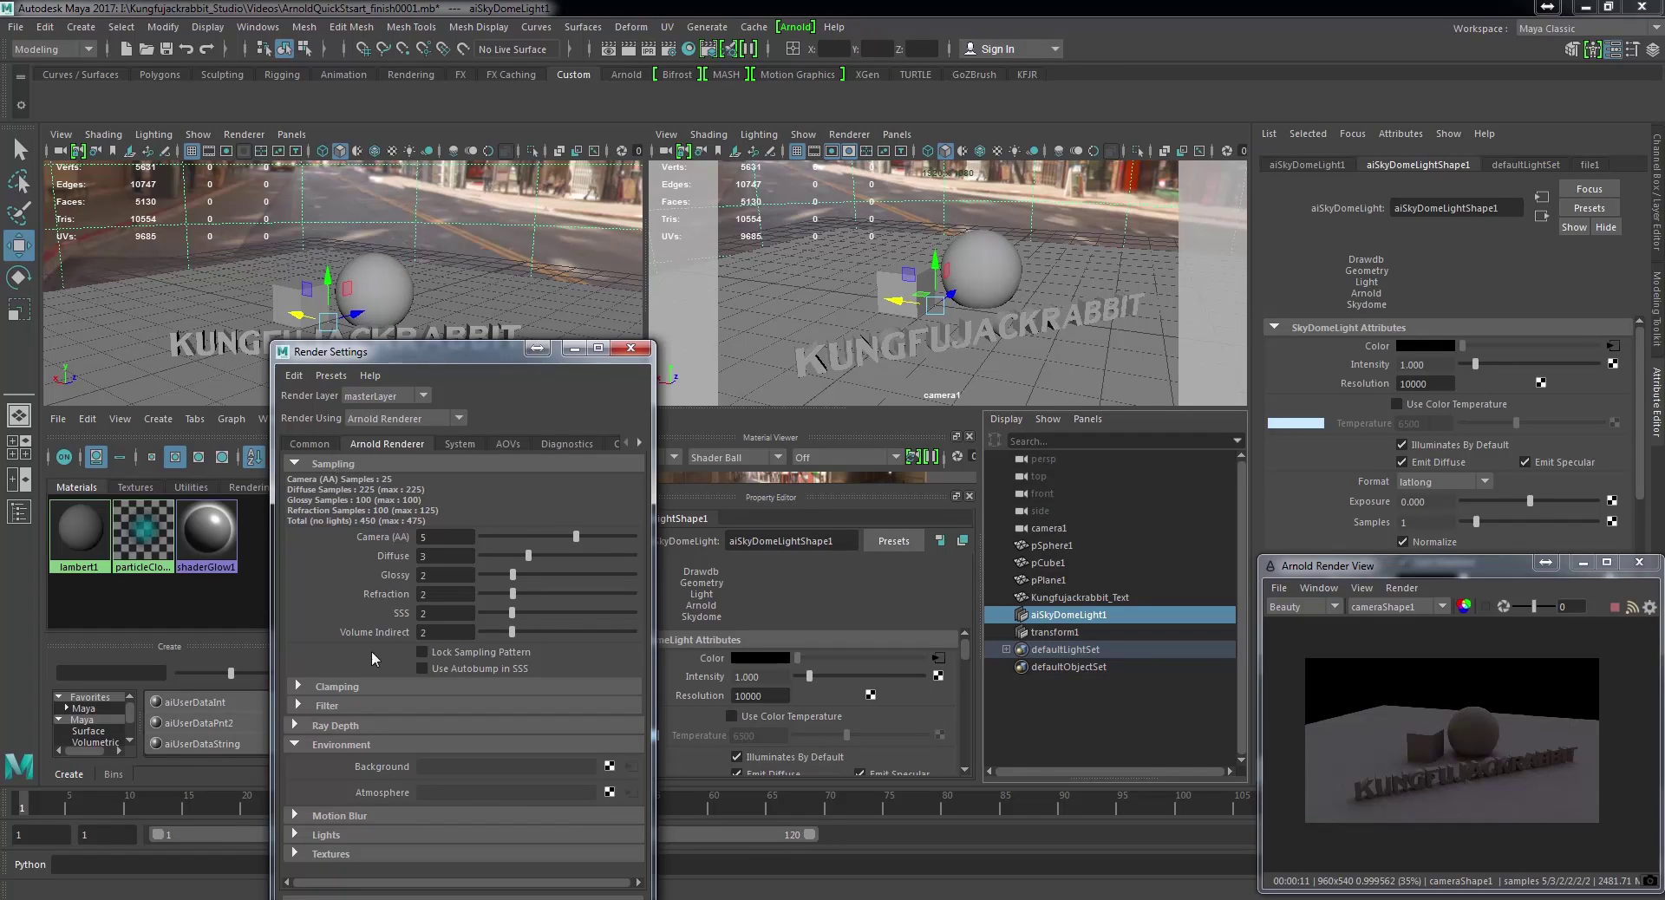
{"action": "left_click", "coordinate": [610, 766]}
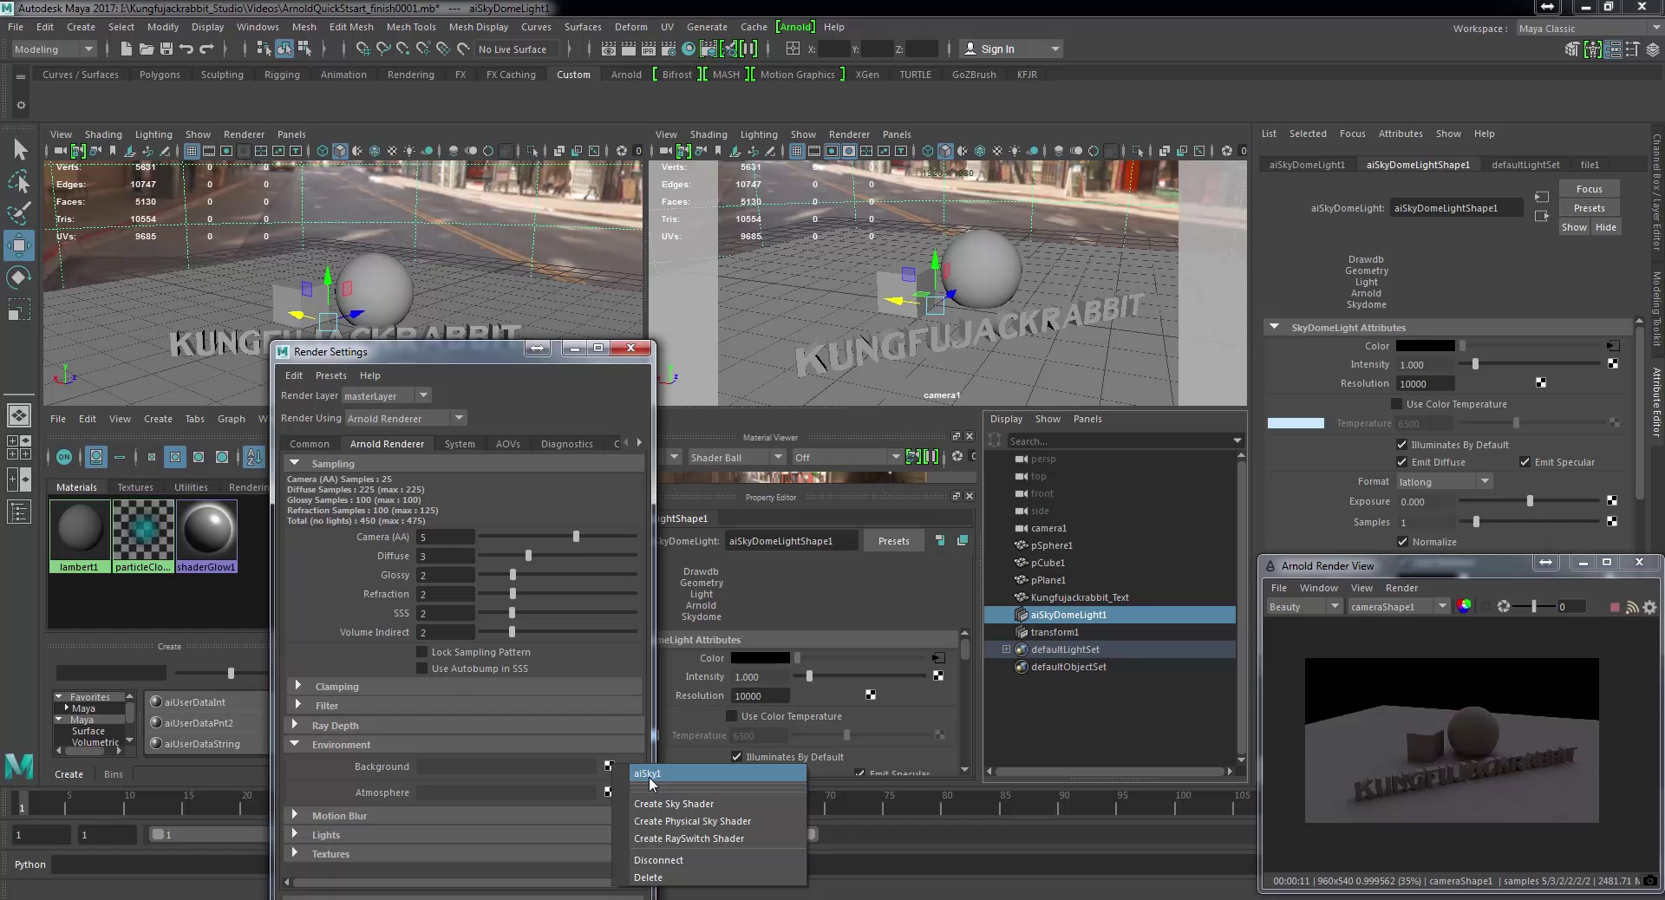
{"action": "left_click", "coordinate": [649, 775]}
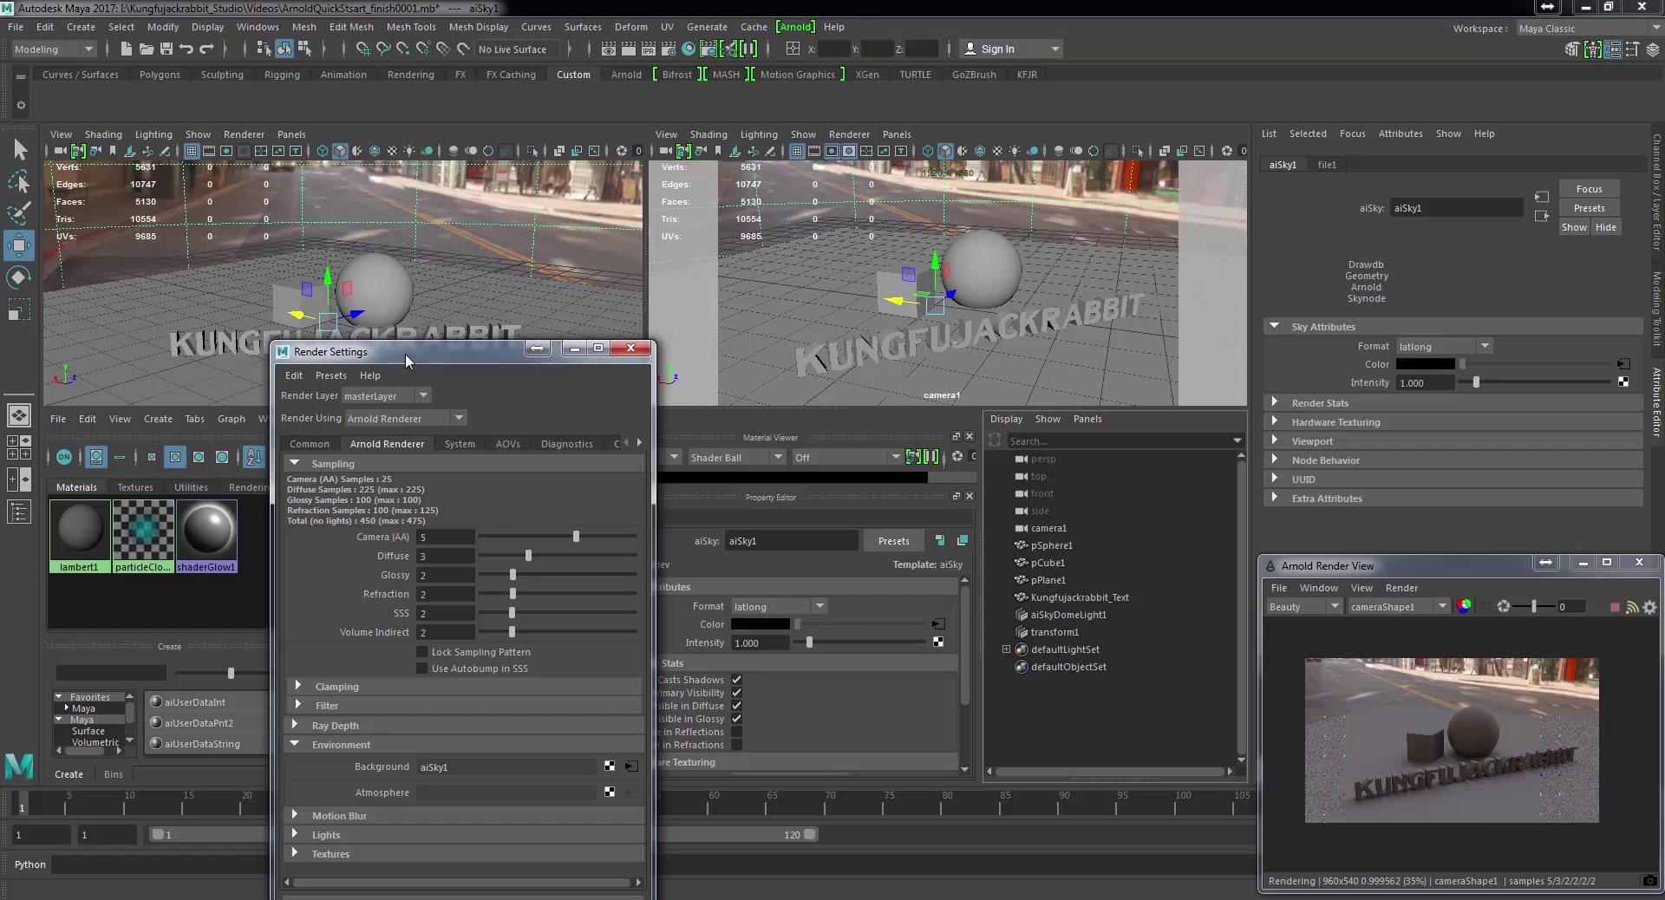
{"action": "left_click_drag", "start_coordinate": [404, 352], "coordinate": [390, 220]}
{"action": "left_click", "coordinate": [430, 765]}
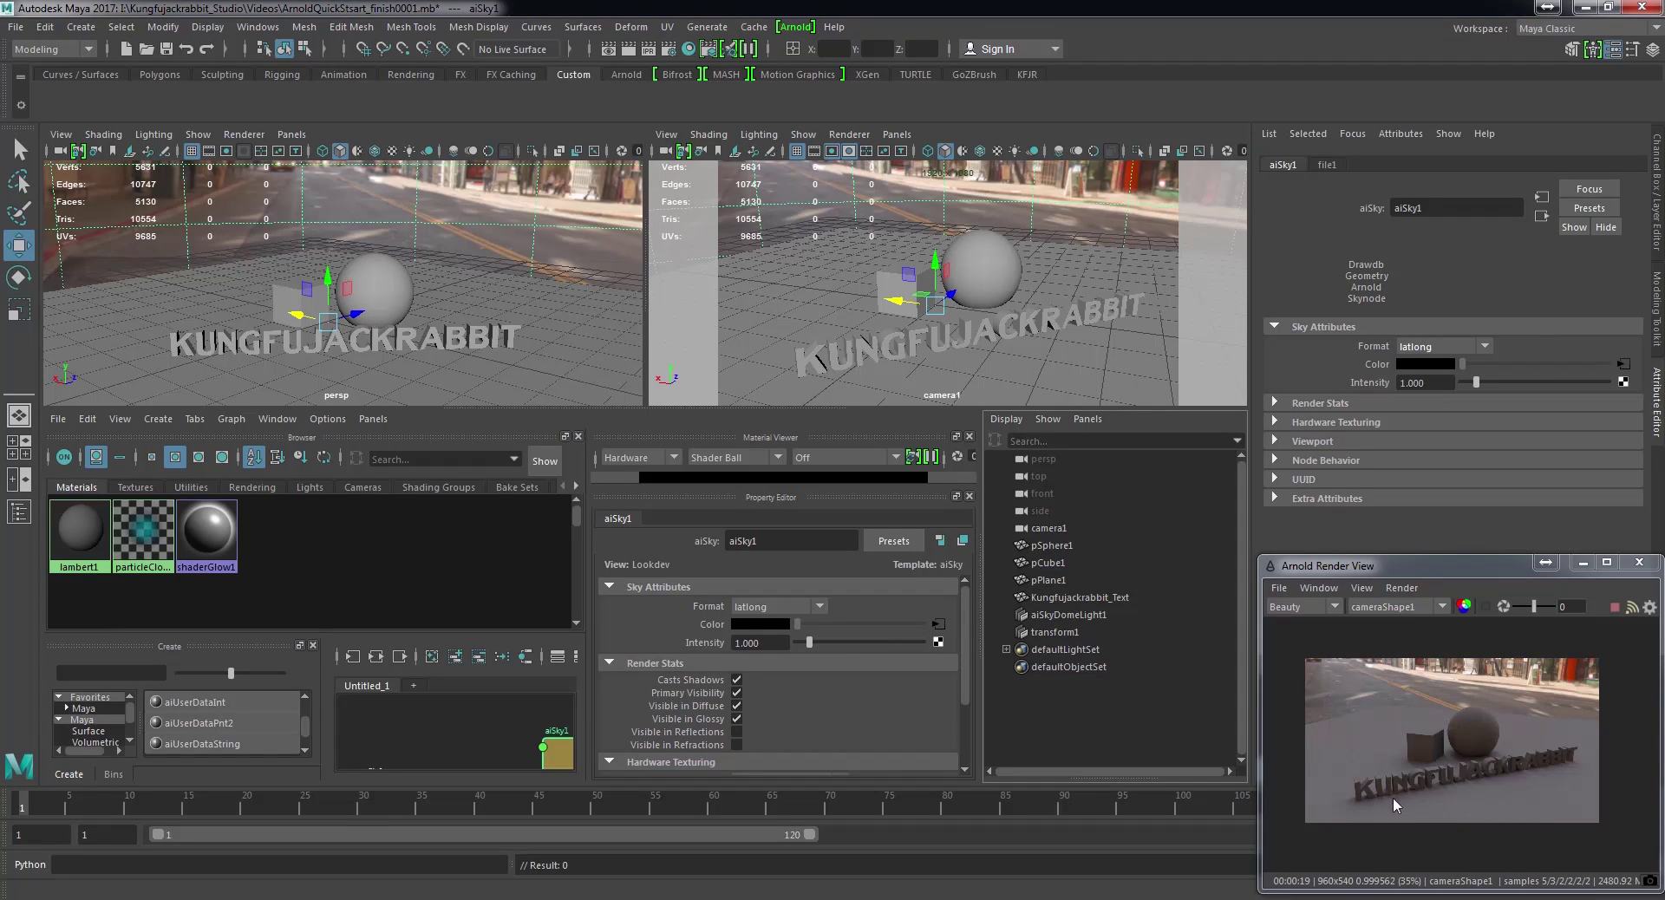
Create an aiShadowCatcher material in the maximized Hypershade and assign it to the ground plane
{"action": "left_click", "coordinate": [1359, 730]}
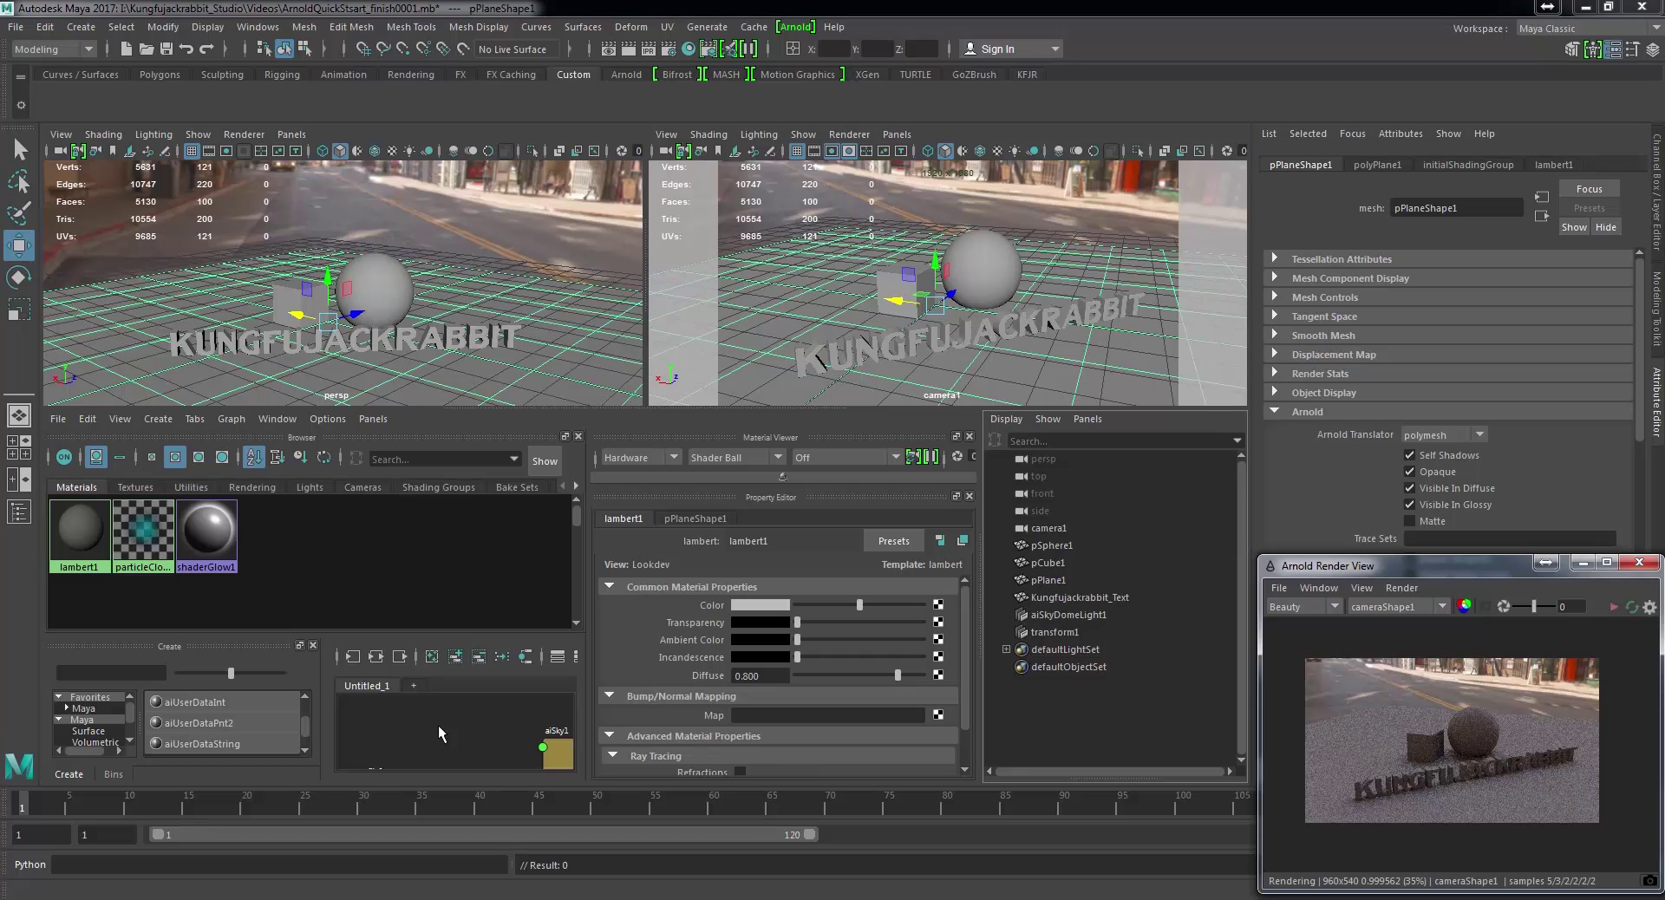
{"action": "key", "text": "space"}
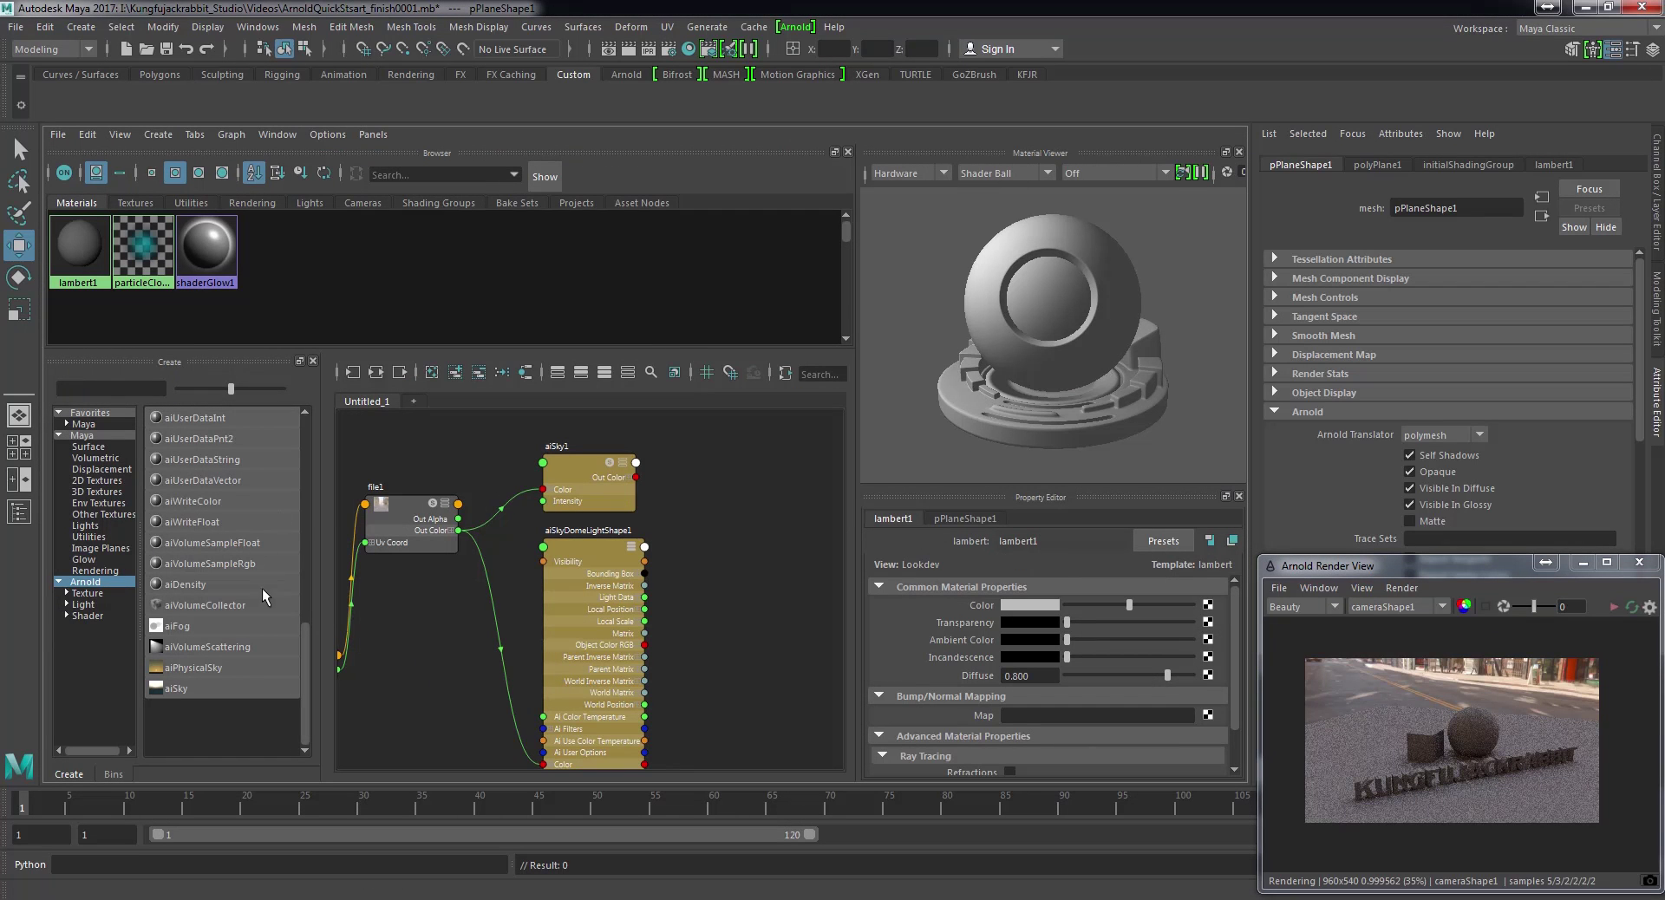
{"action": "left_click_drag", "start_coordinate": [303, 658], "coordinate": [326, 449]}
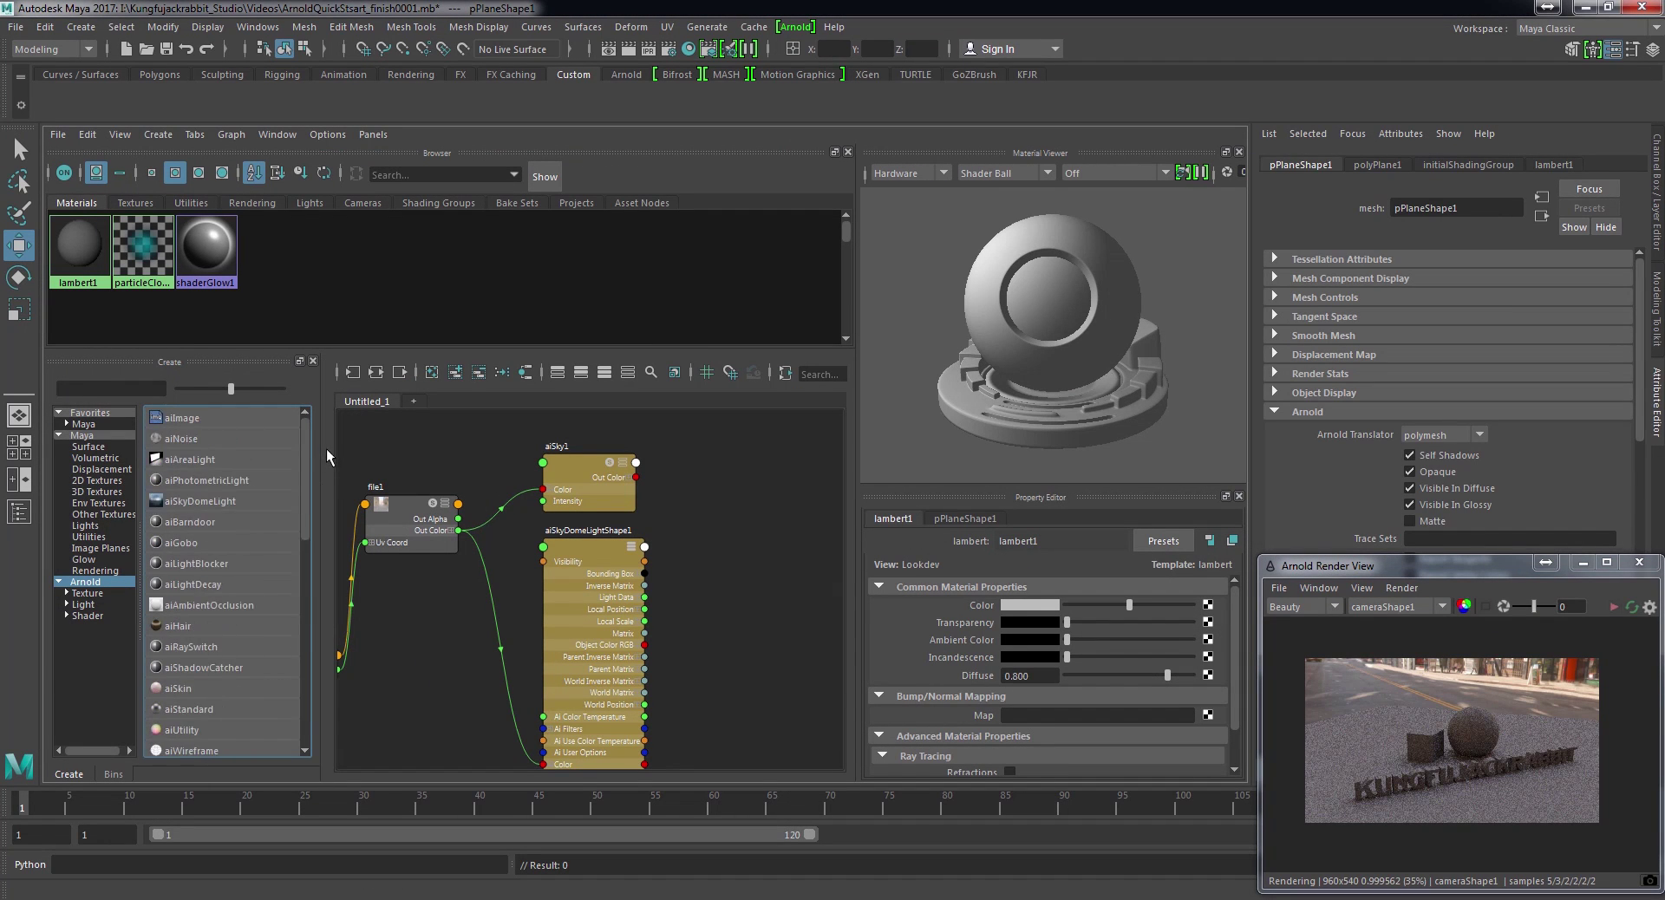
{"action": "left_click", "coordinate": [188, 668]}
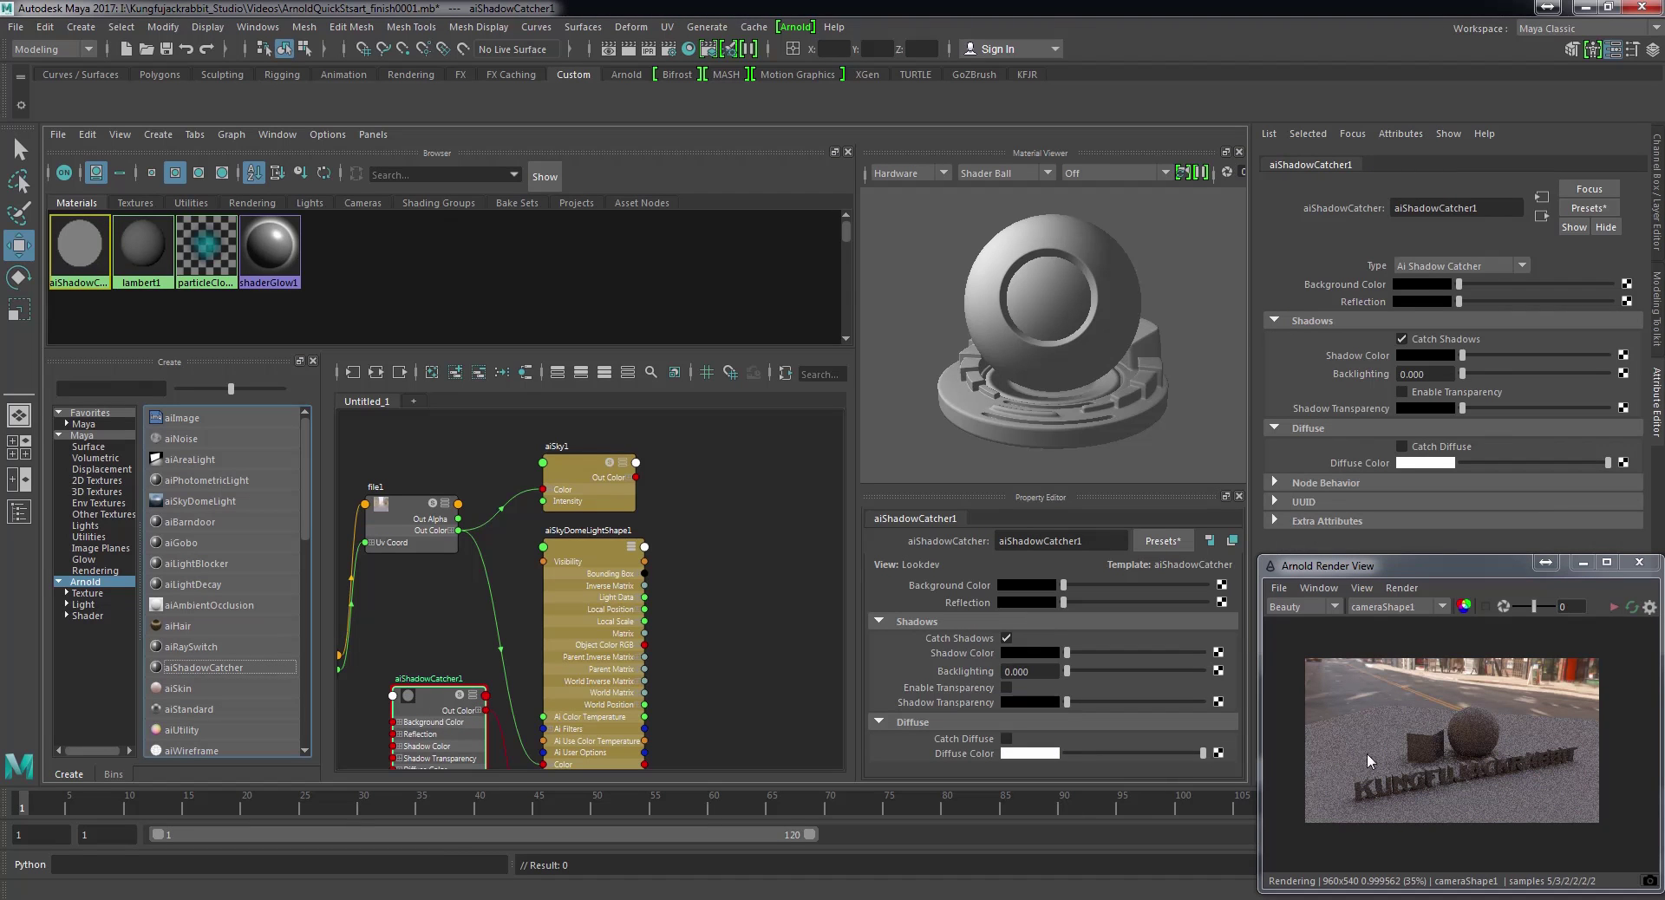
{"action": "left_click", "coordinate": [1388, 721]}
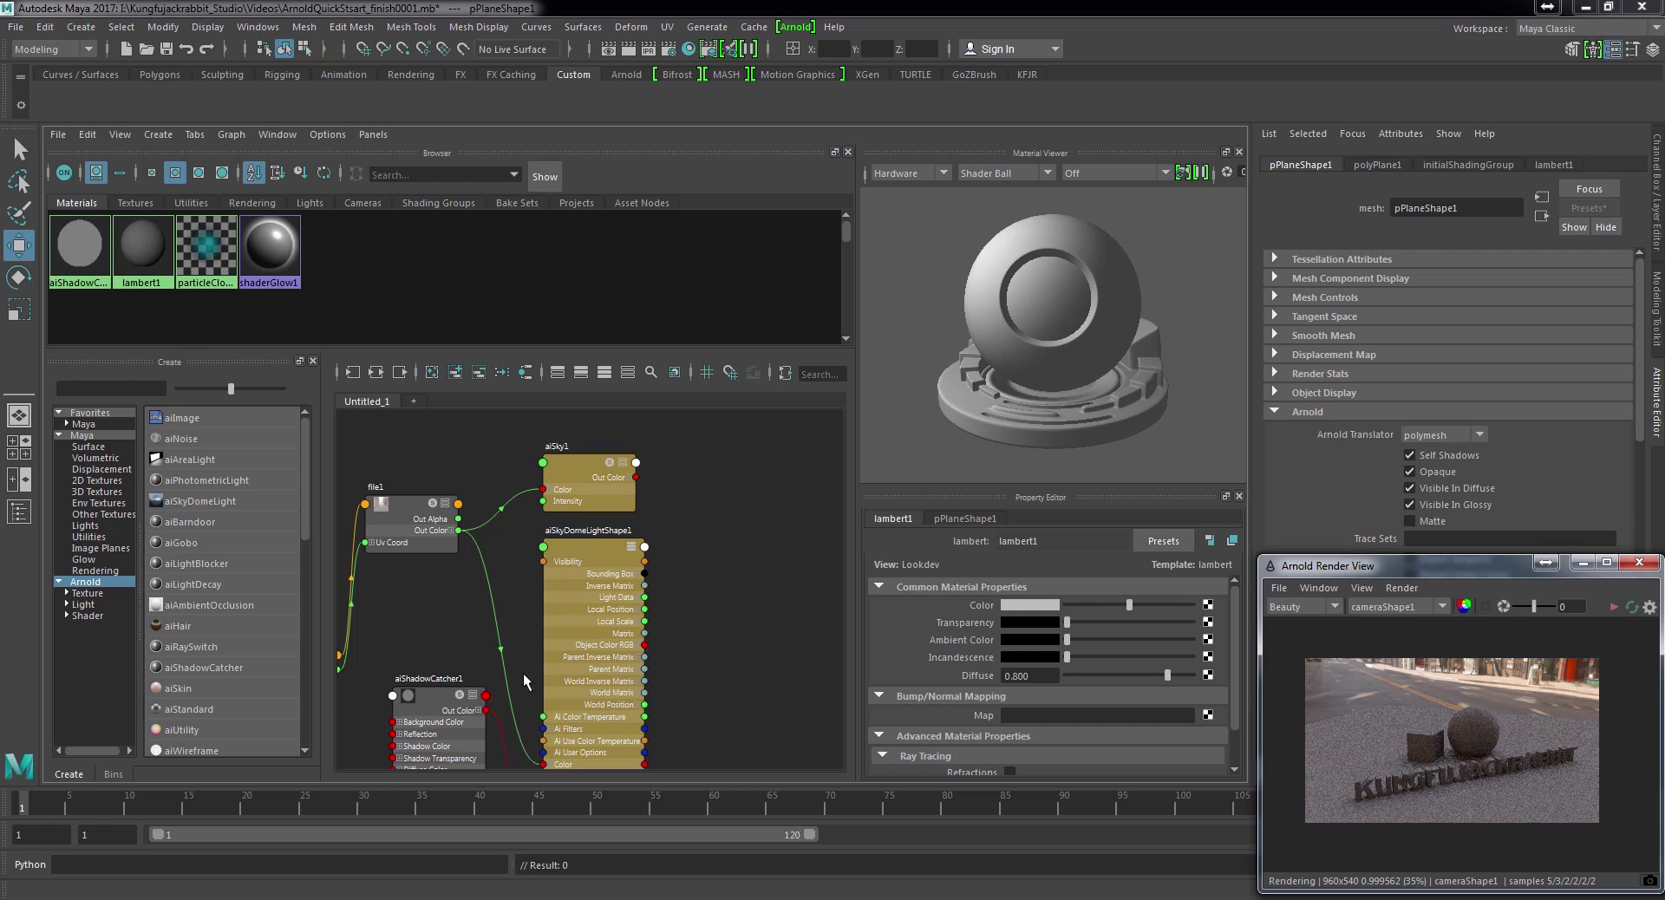
{"action": "right_click_drag", "start_coordinate": [425, 694], "coordinate": [413, 554]}
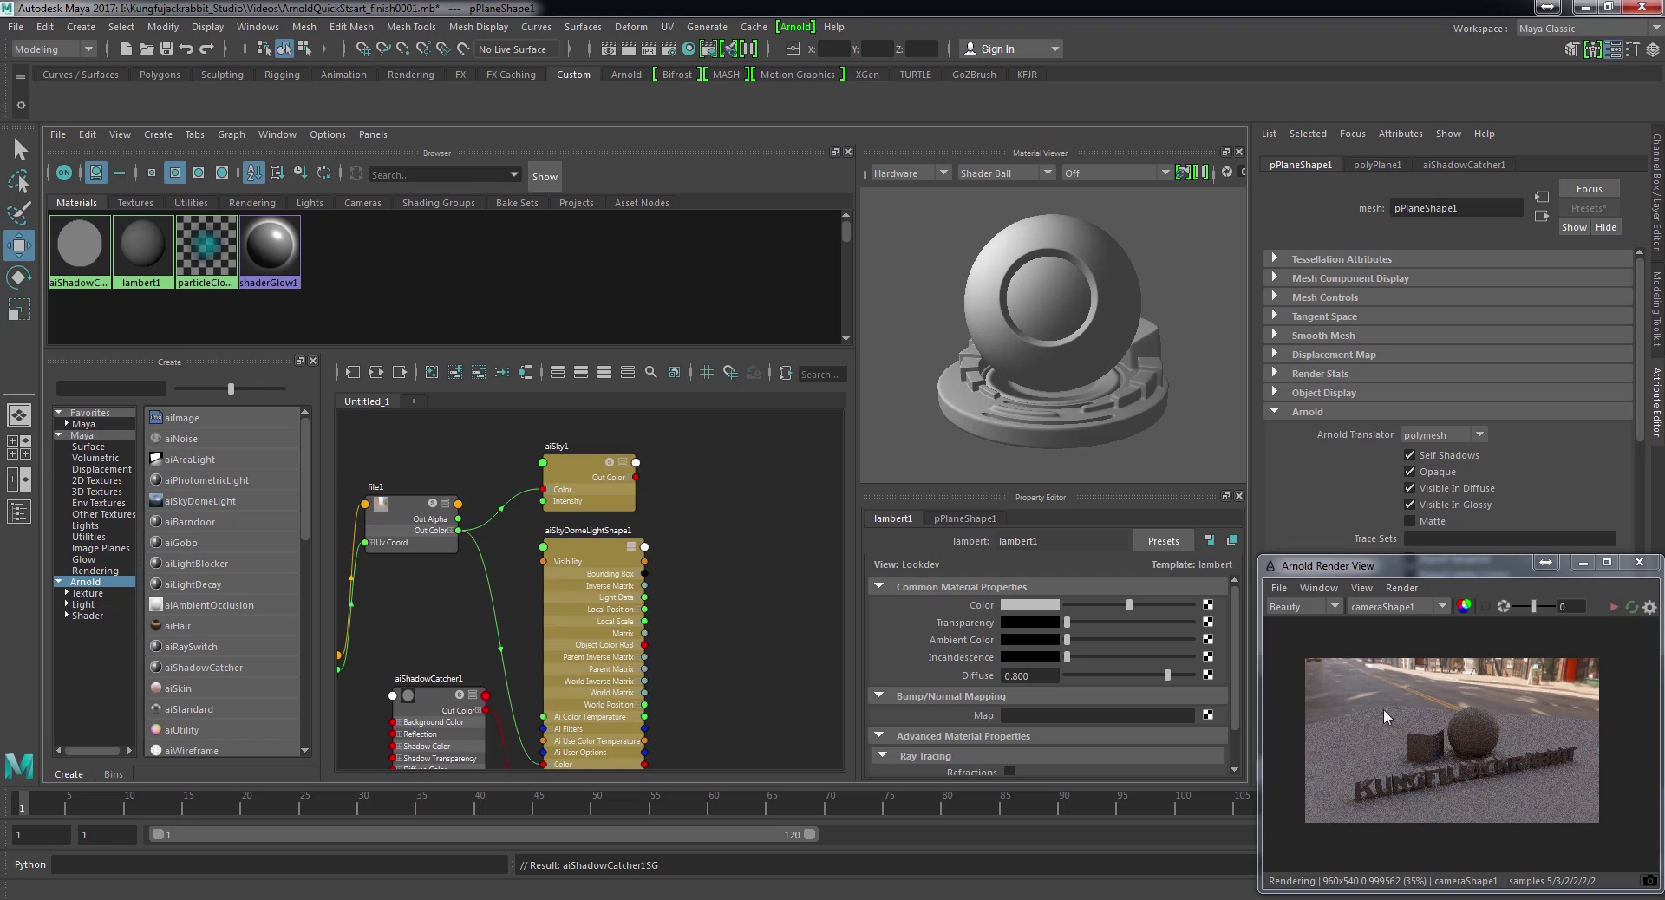
Turn on Enable Transparency for the aiShadowCatcher1 material and restore the multi-panel layout
{"action": "left_click", "coordinate": [429, 696]}
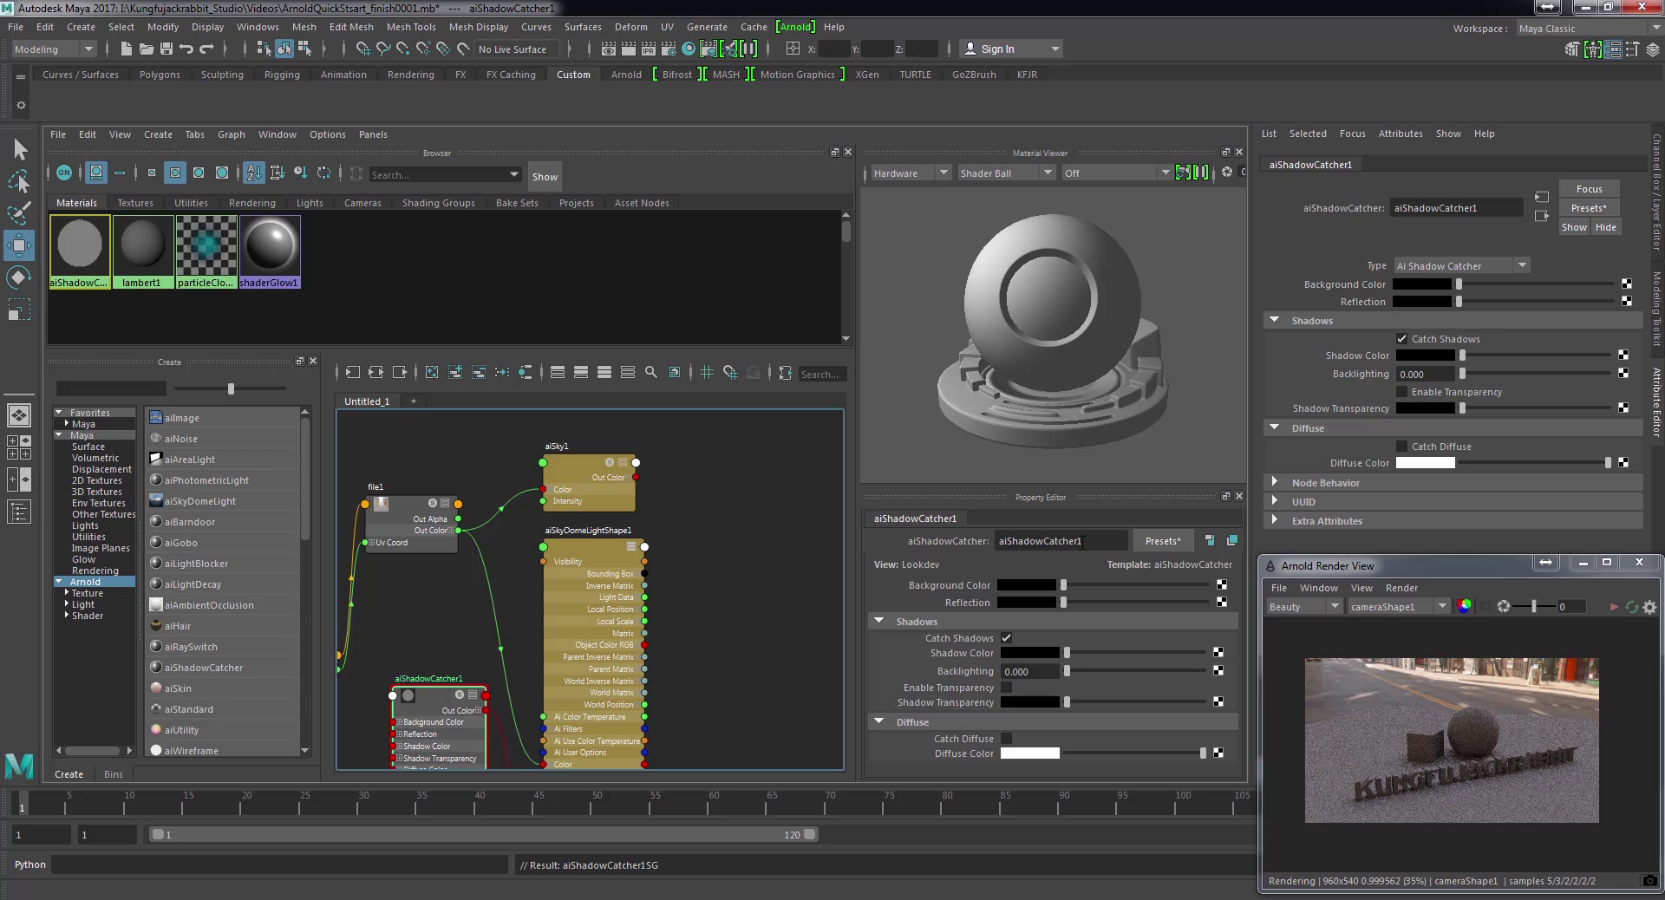
{"action": "left_click", "coordinate": [1005, 687]}
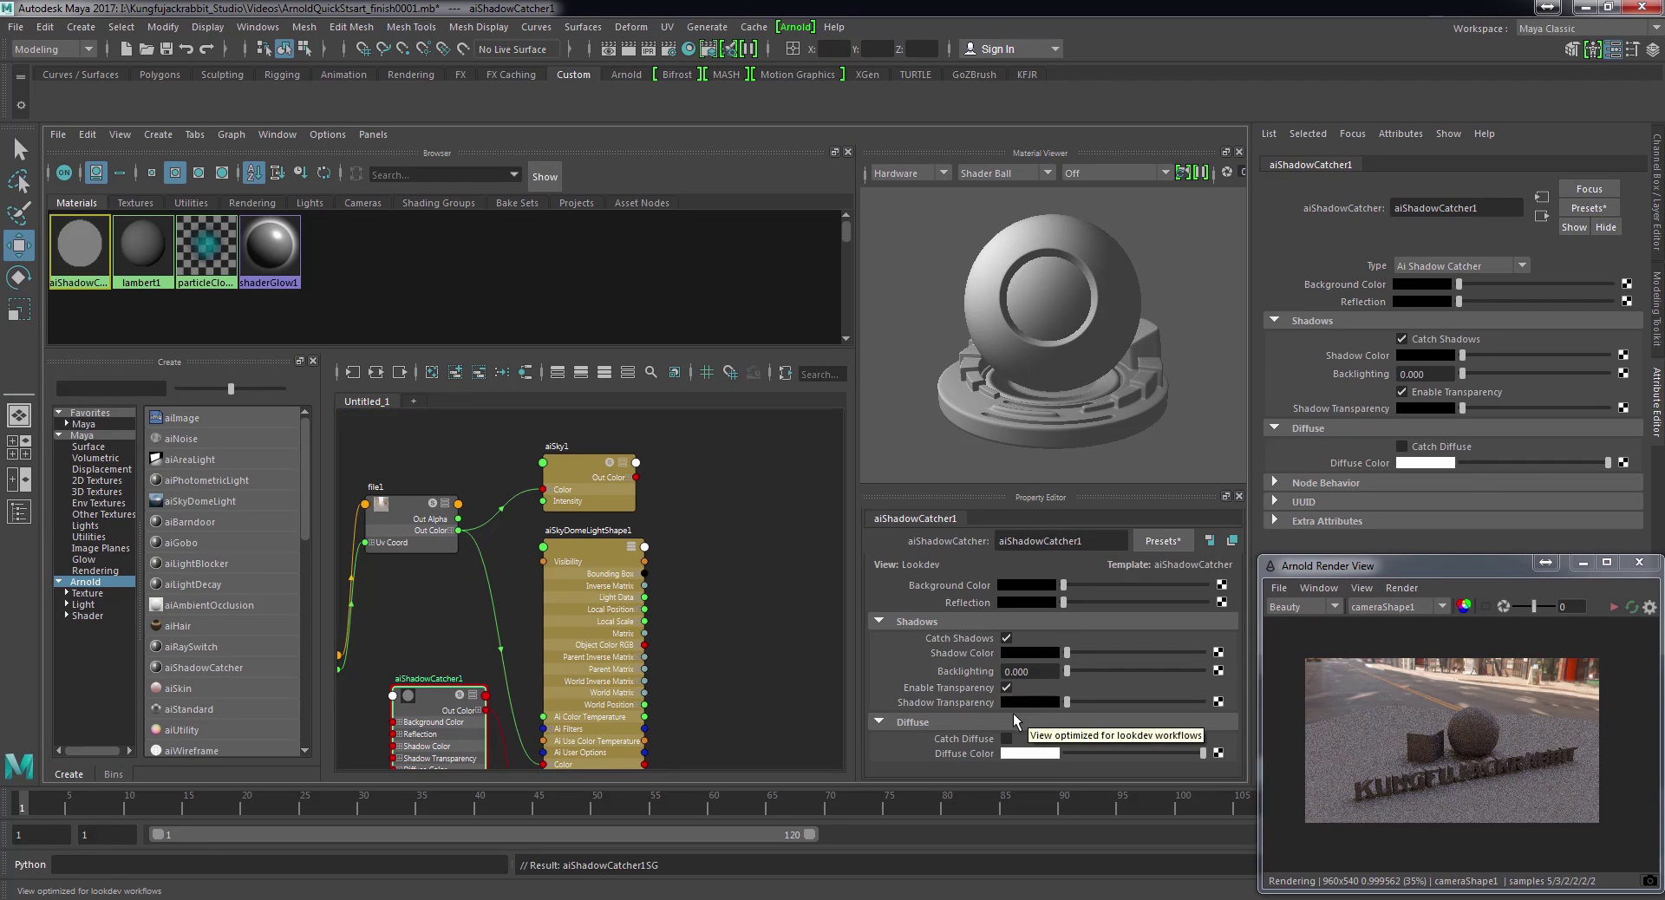
{"action": "key", "text": "space"}
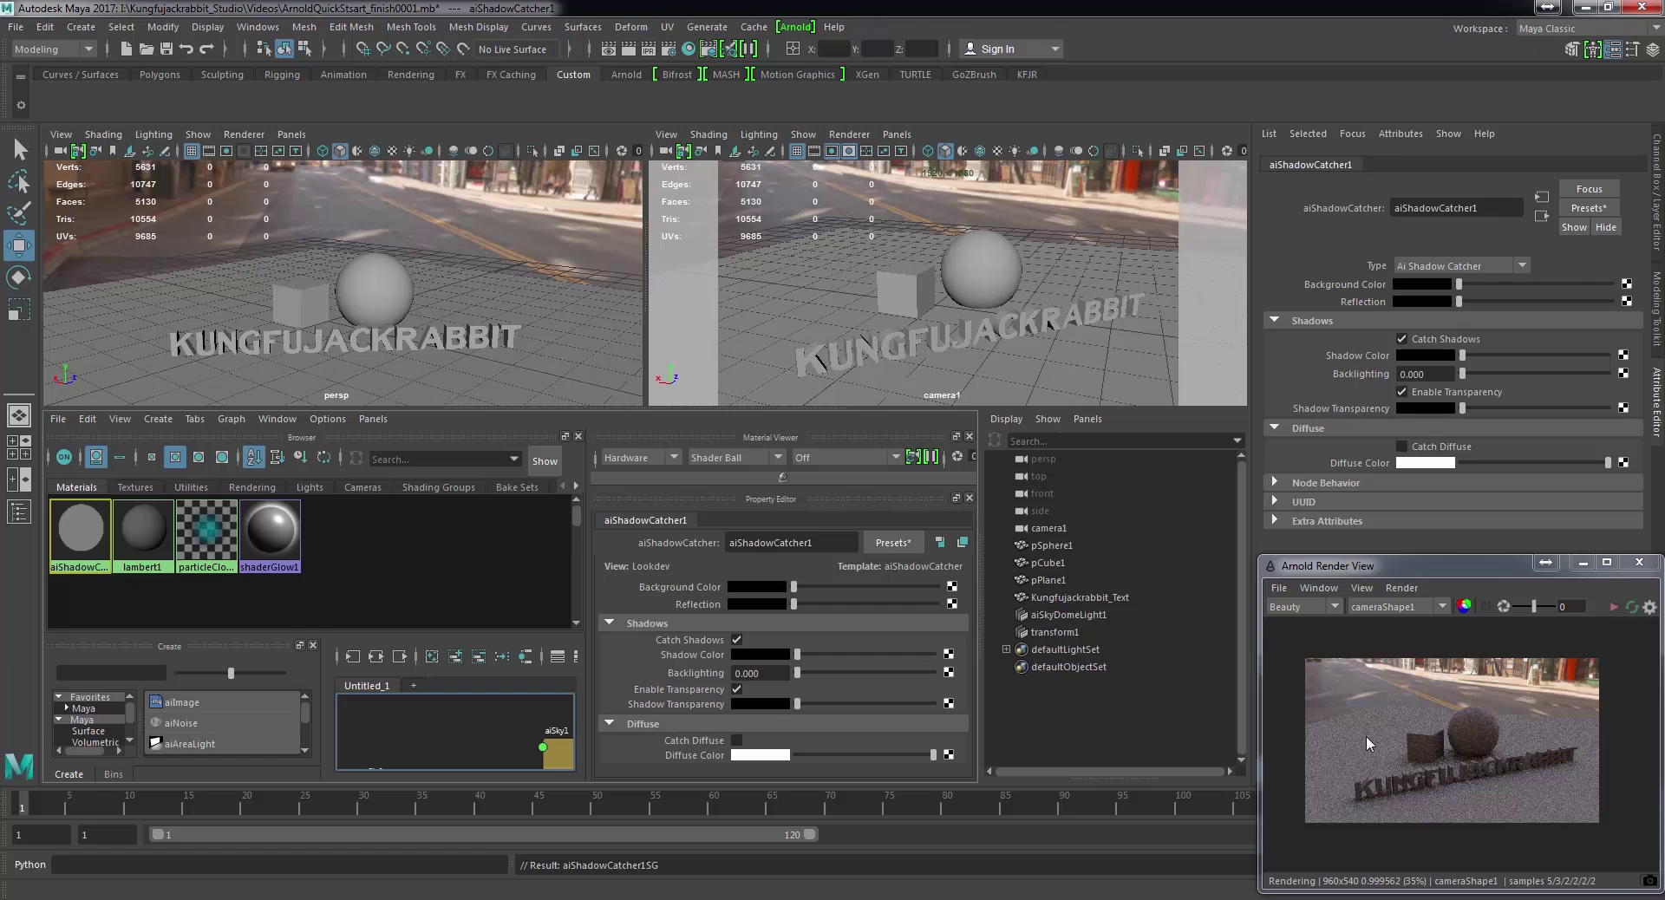
Turn off Opaque in the ground plane's Arnold attributes and restart the interactive render
{"action": "left_click", "coordinate": [1080, 362]}
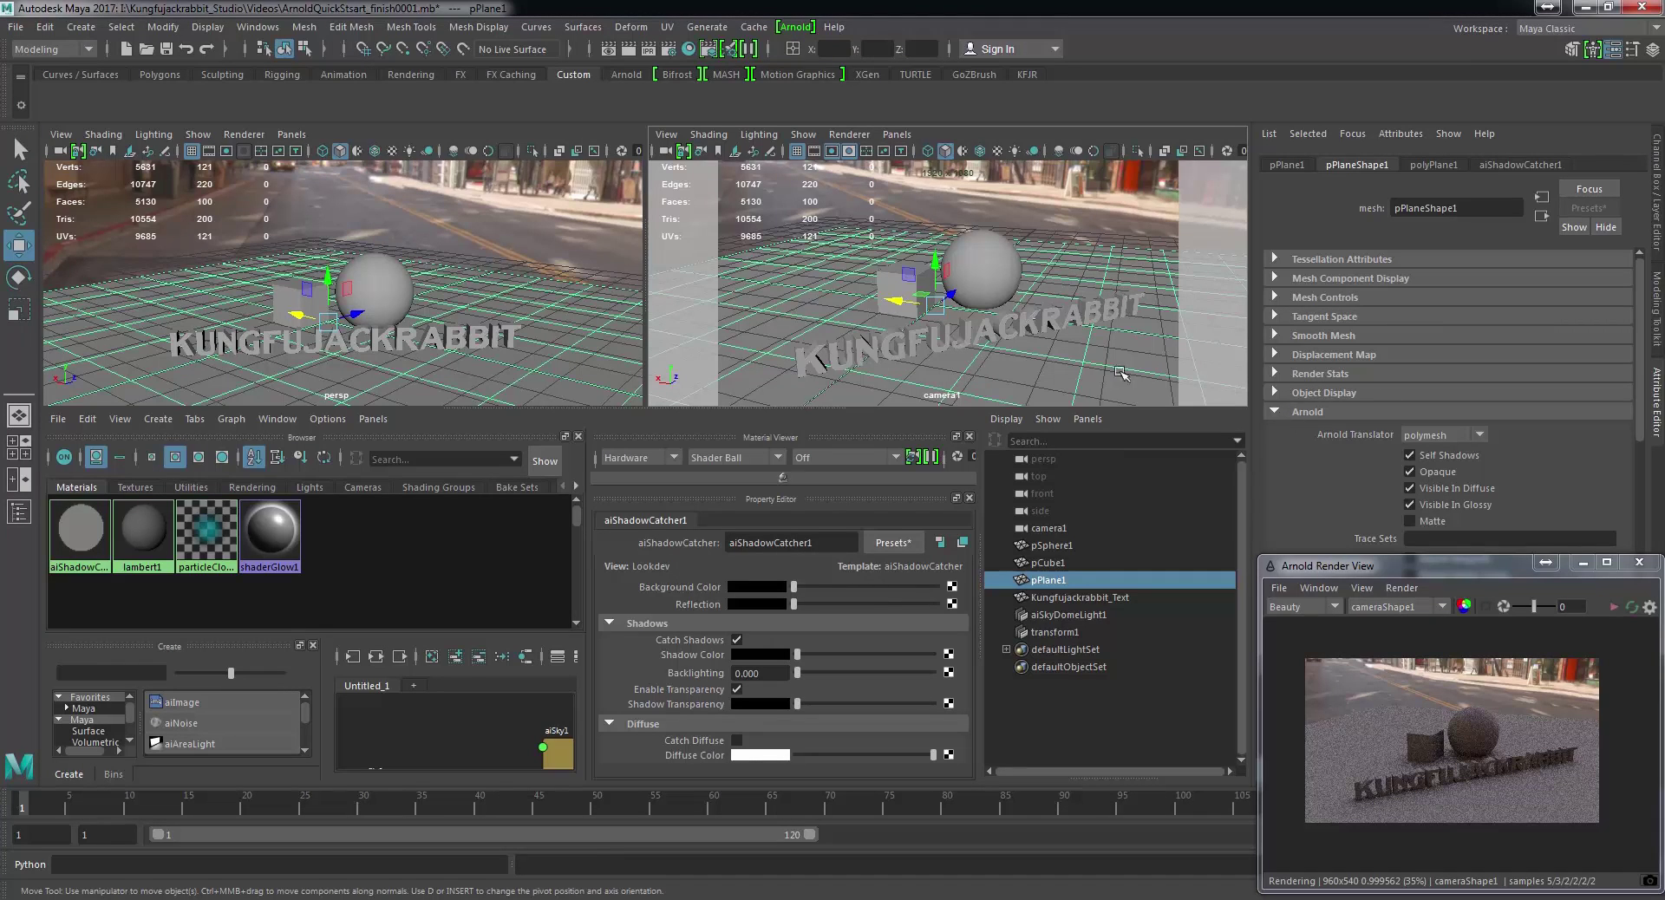
{"action": "left_click", "coordinate": [1410, 472]}
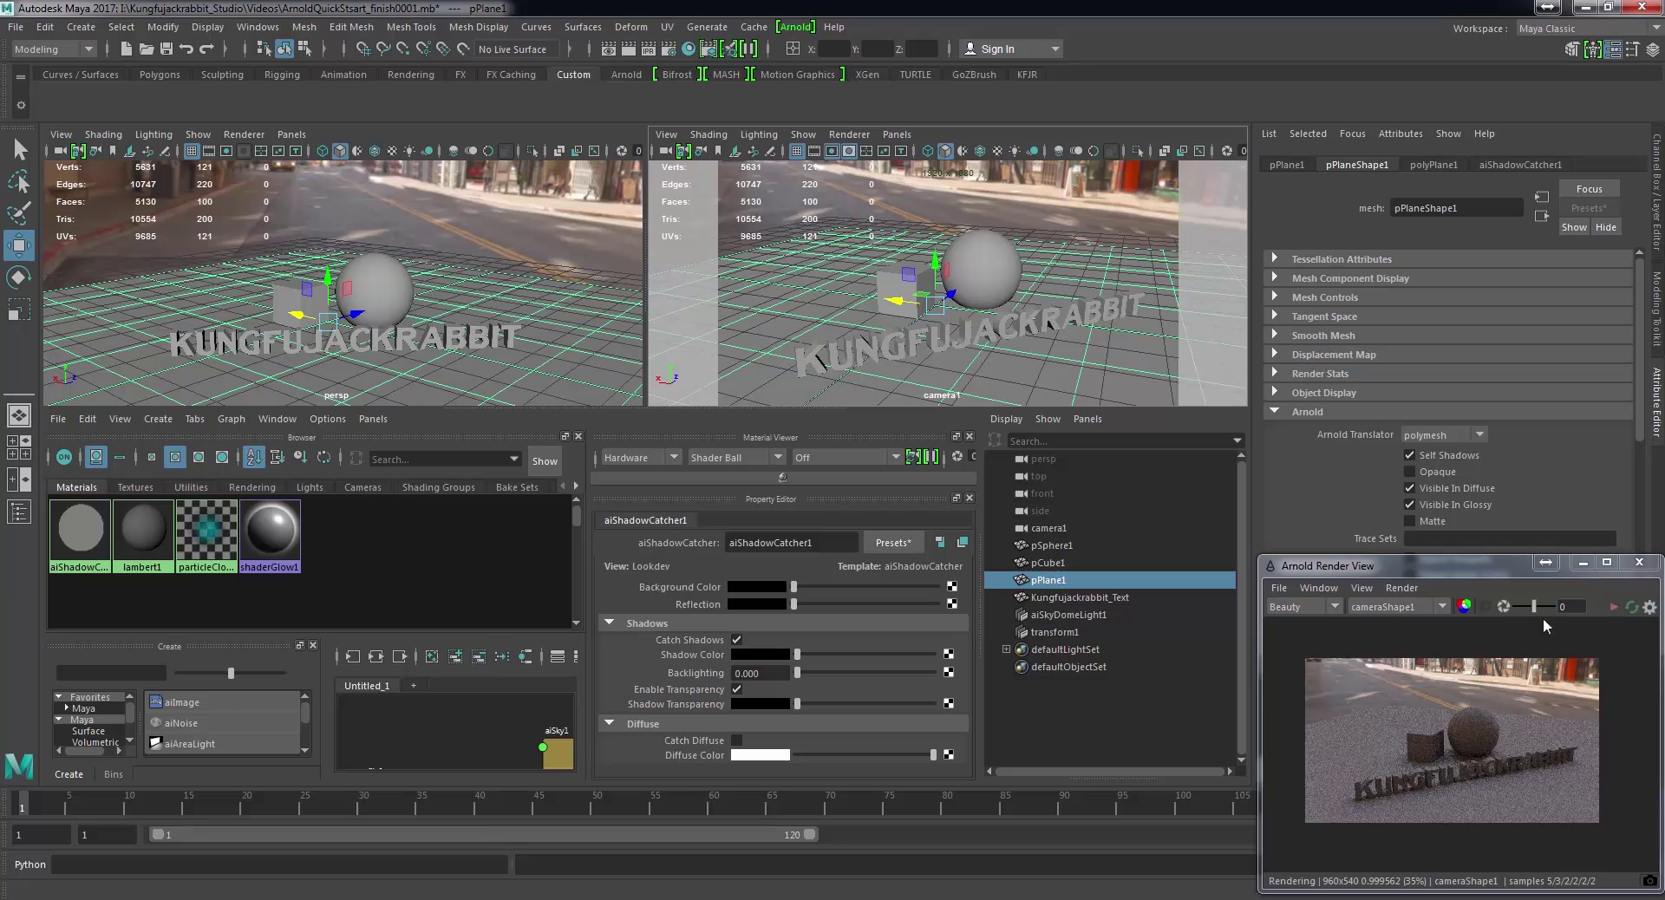
{"action": "left_click", "coordinate": [1615, 609]}
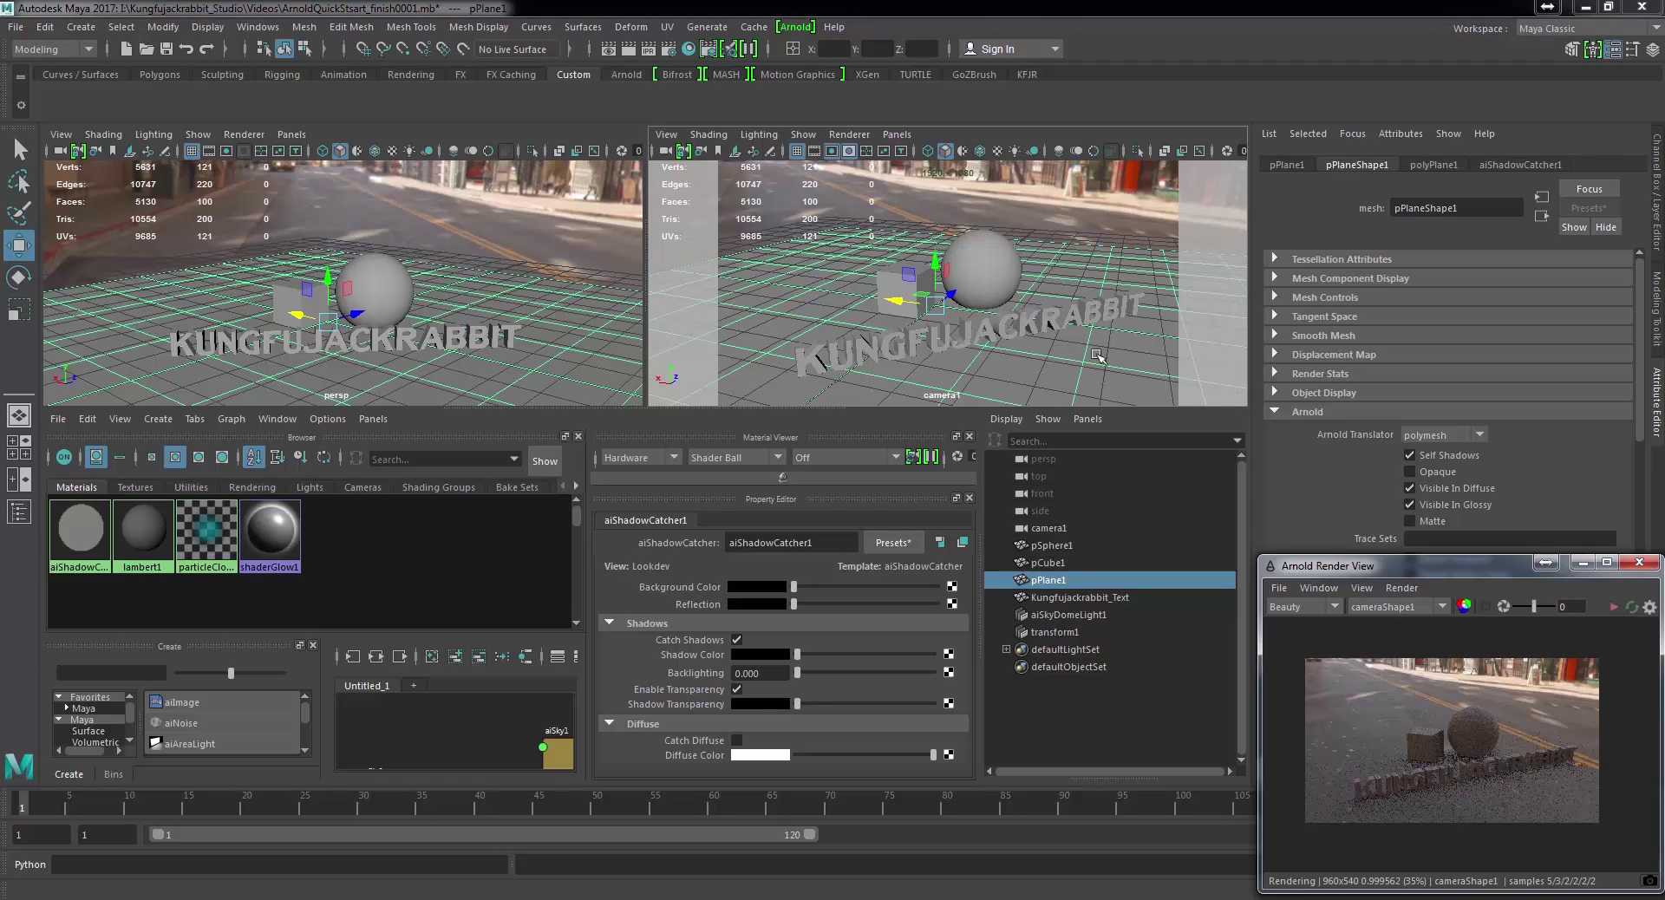
Orbit camera1 slightly around the objects and enlarge the Arnold Render View, showing the render at 1:1
{"action": "left_click_drag", "start_coordinate": [988, 324], "coordinate": [946, 323], "text": "alt"}
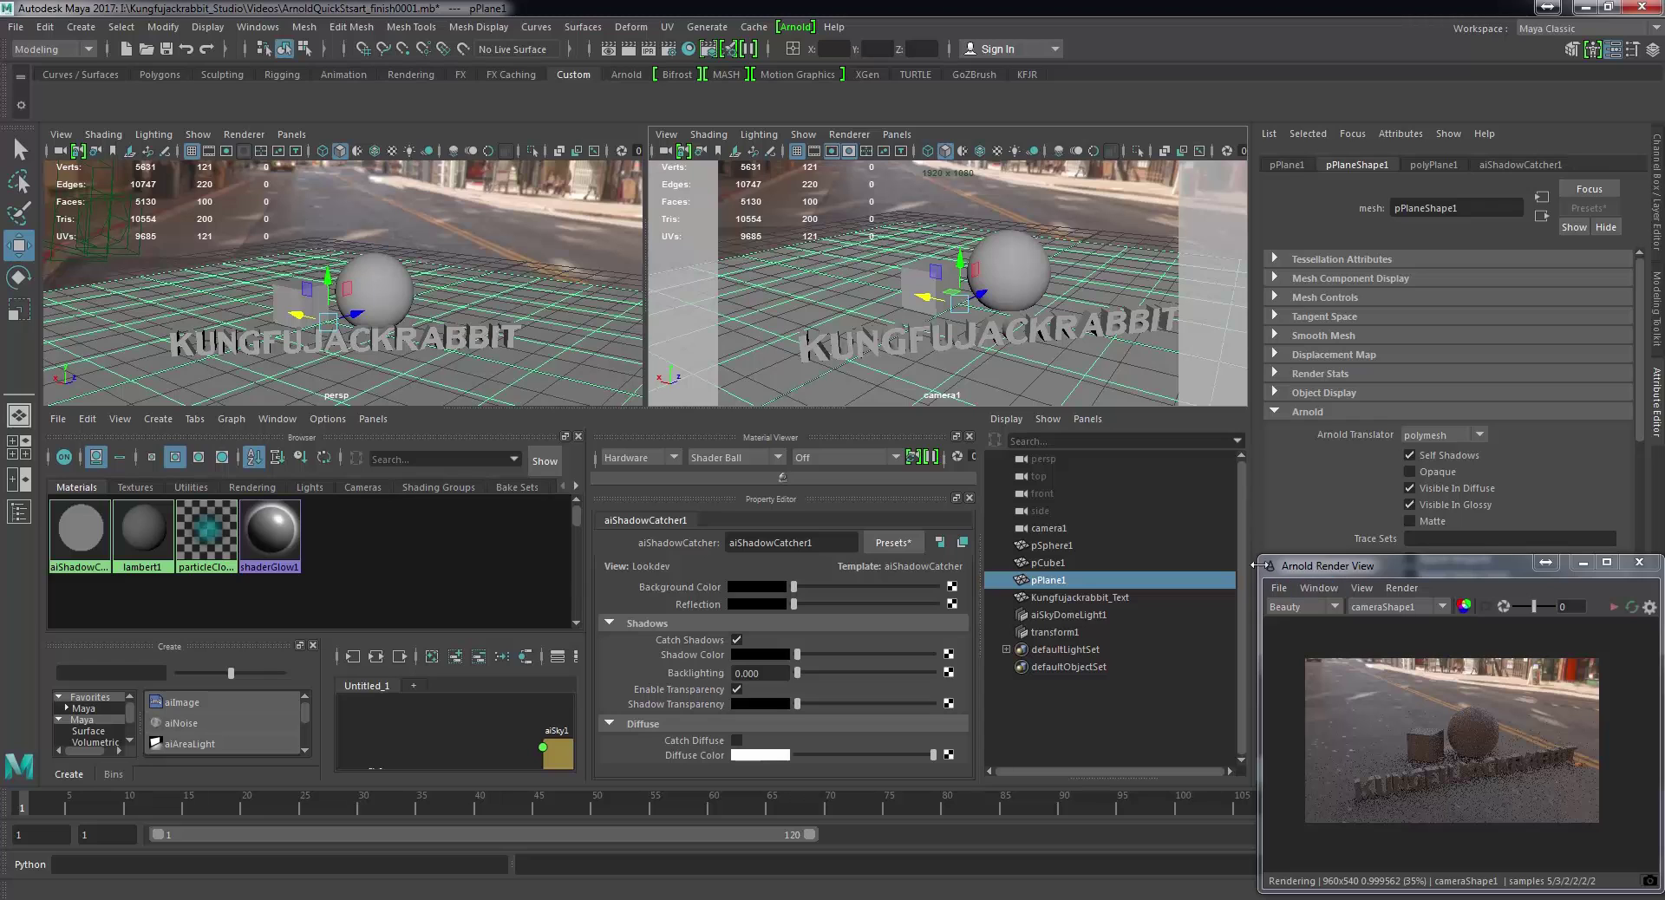
{"action": "left_click_drag", "start_coordinate": [1259, 558], "coordinate": [352, 116]}
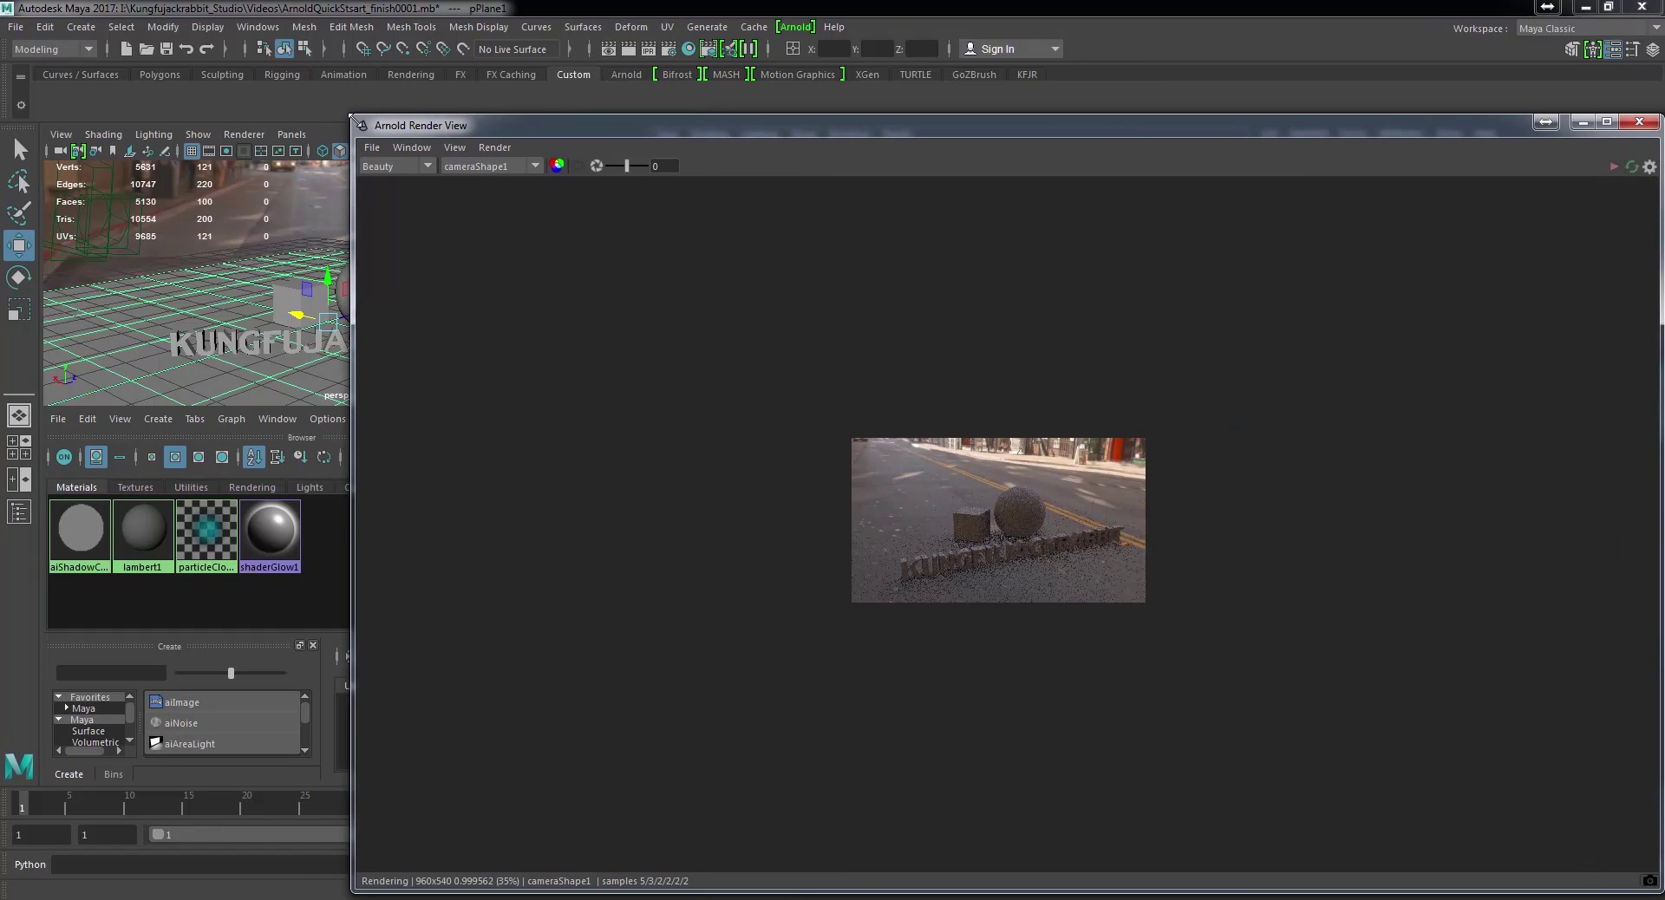
{"action": "scroll", "coordinate": [1032, 524], "scroll_direction": "up", "scroll_amount": 2}
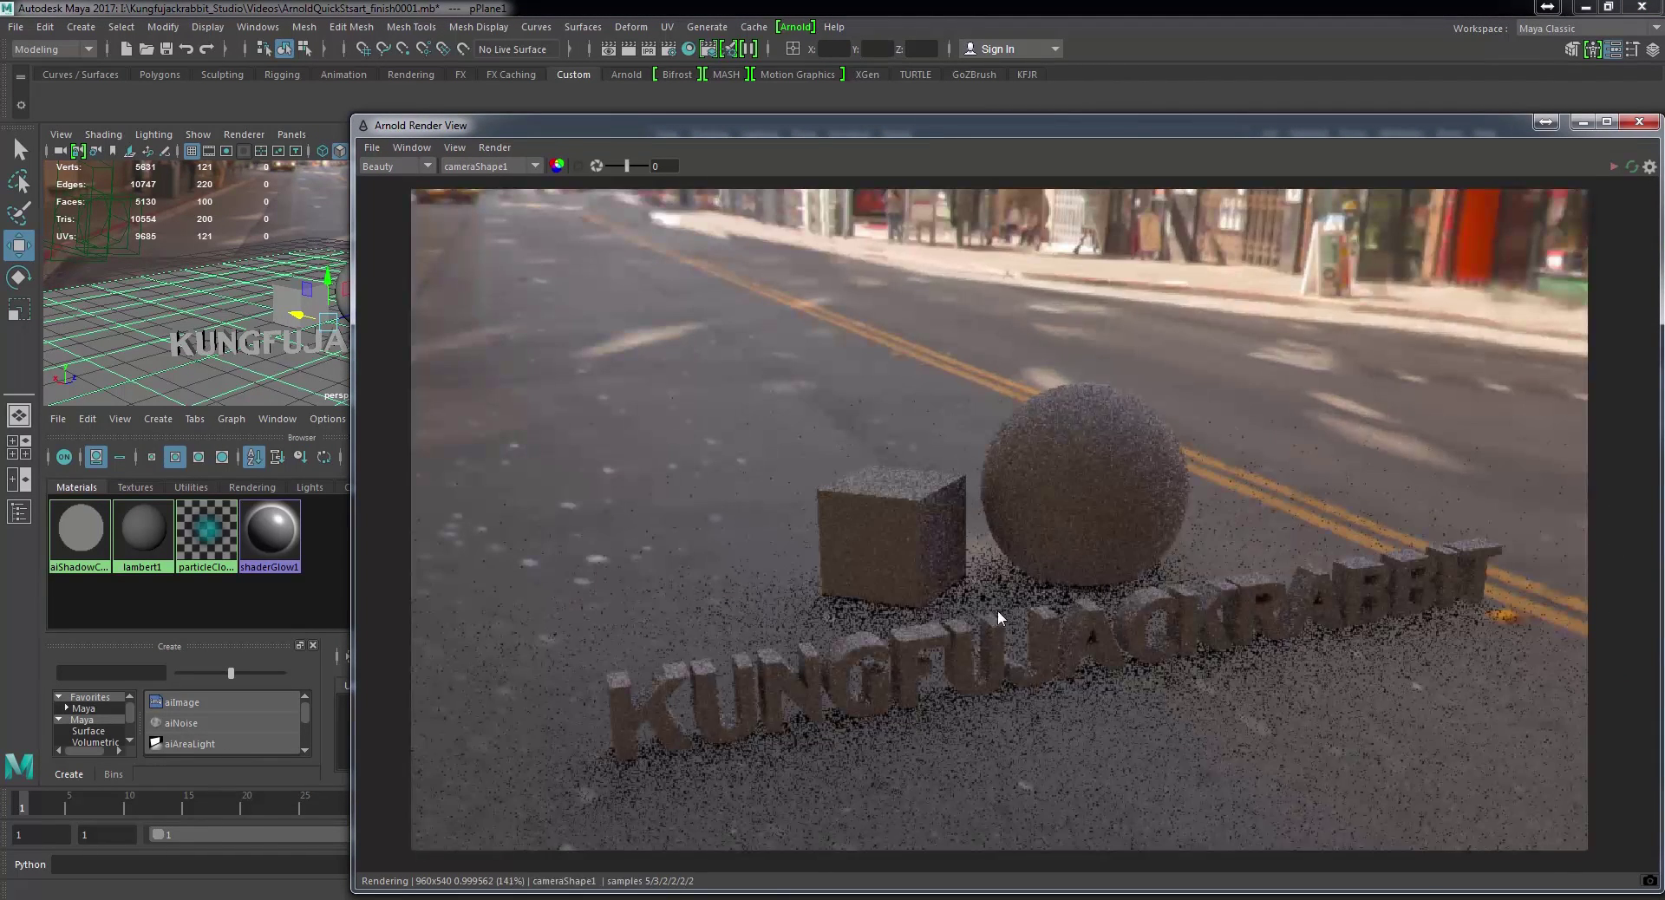
{"action": "scroll", "coordinate": [997, 610], "scroll_direction": "down", "scroll_amount": 1}
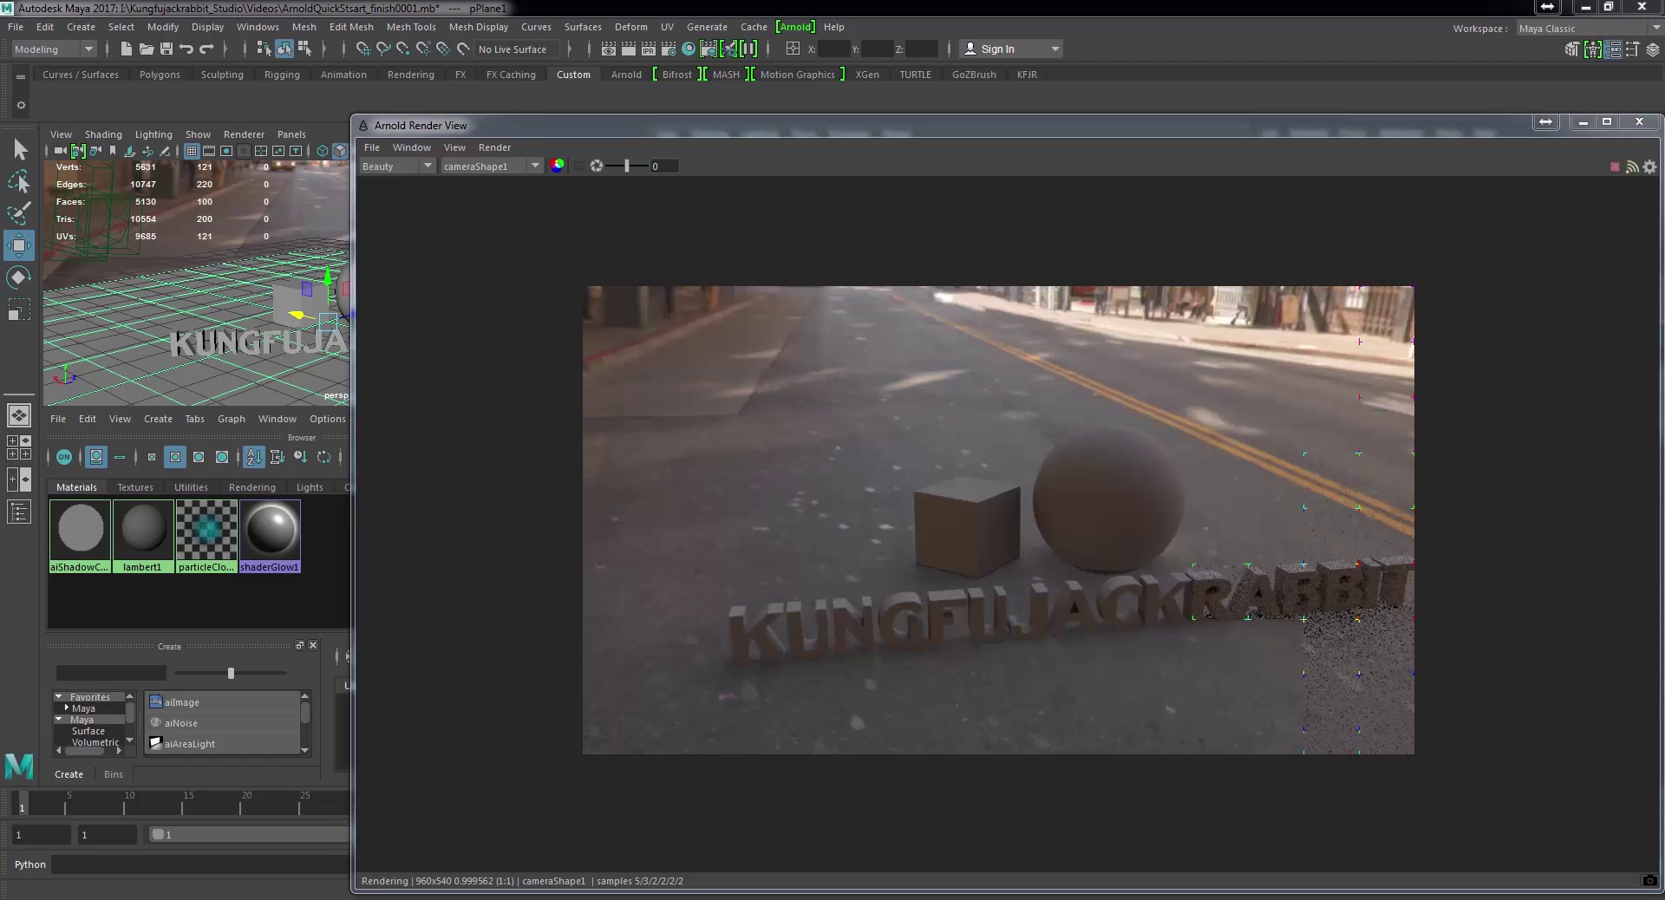